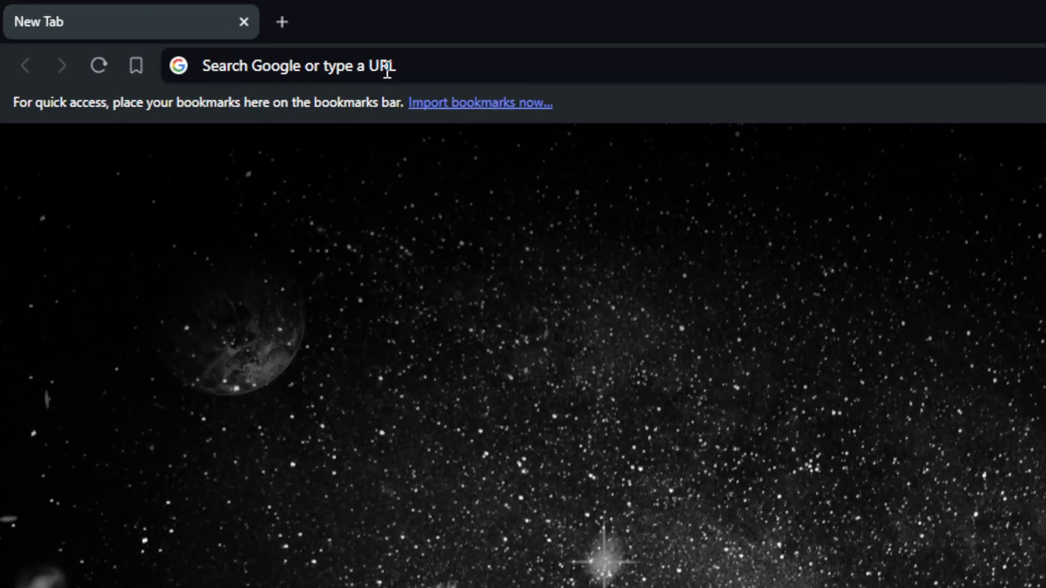
Step: Go to shopify.com and log in to reach the My Store admin home
{"action": "left_click", "coordinate": [194, 34]}
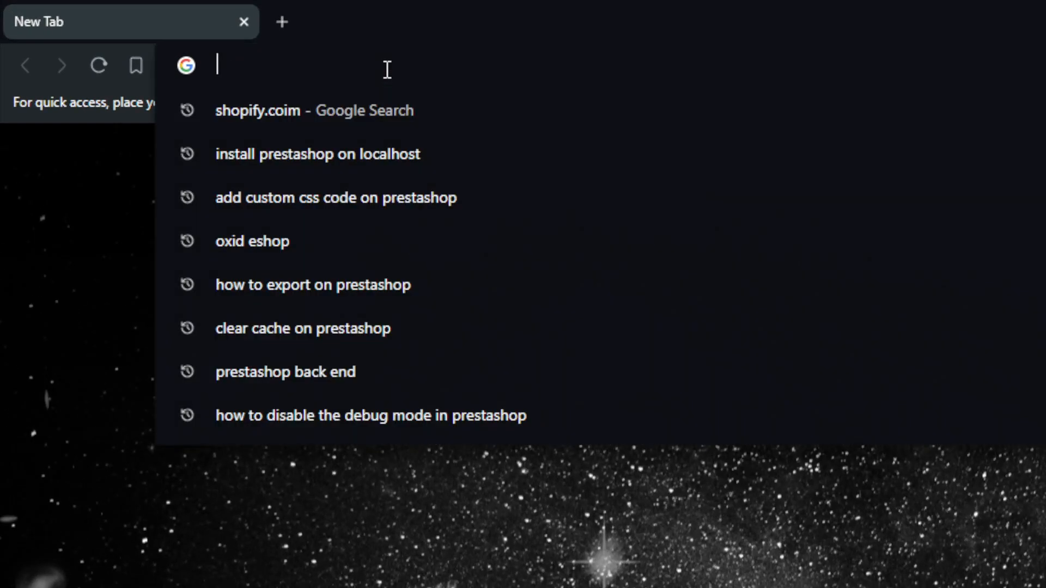
{"action": "type", "text": "shopif"}
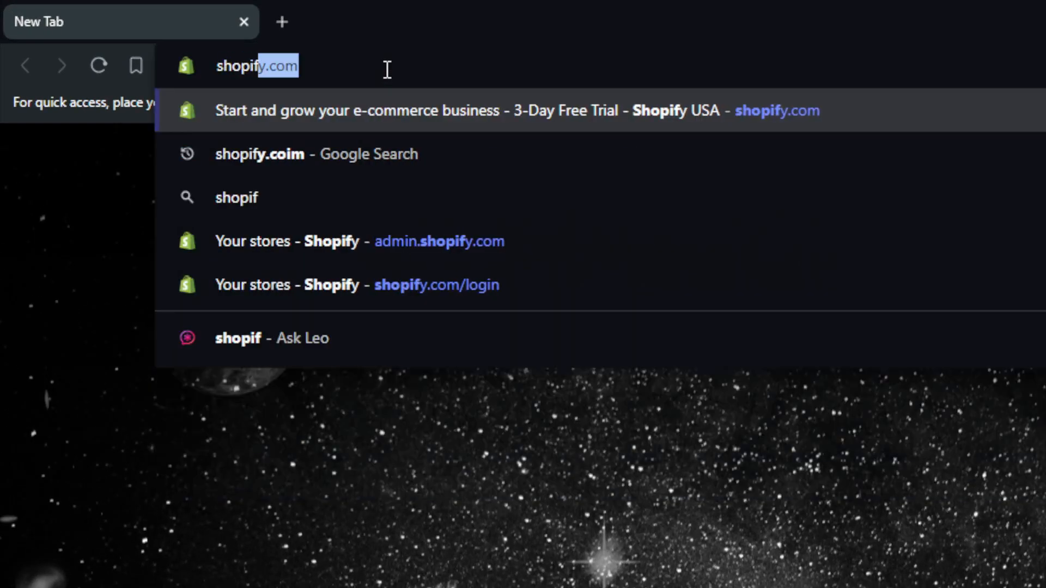
{"action": "type", "text": "y.com"}
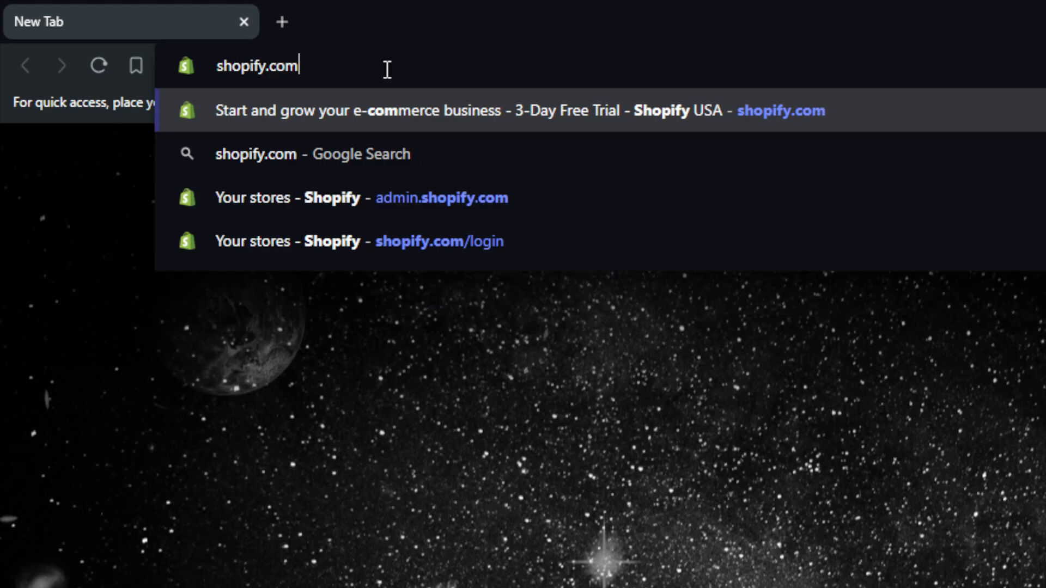
{"action": "key", "text": "Return"}
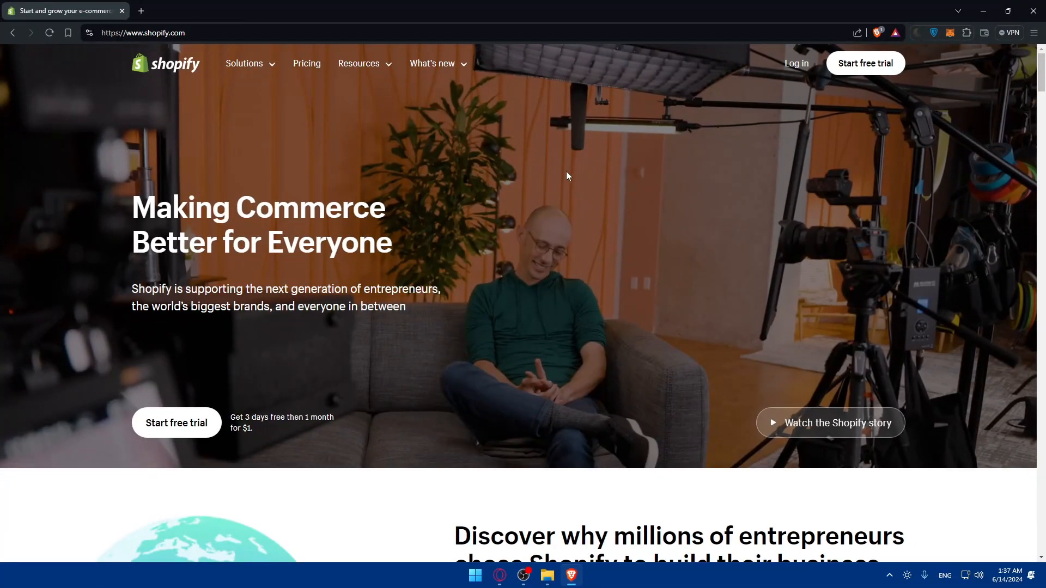
{"action": "left_click", "coordinate": [798, 65]}
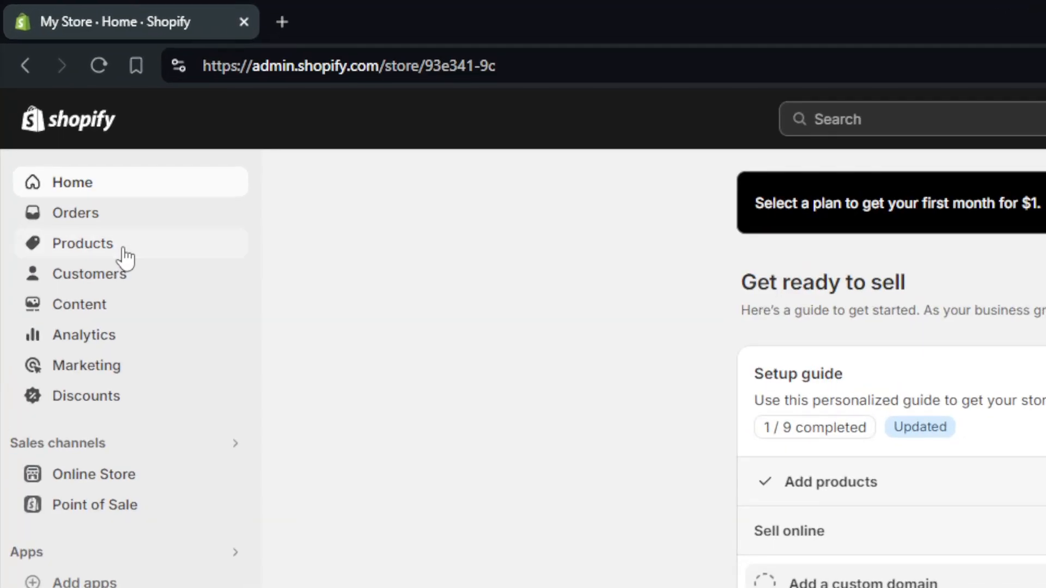
Step: Open Products and turn on the analytics bar from More actions
{"action": "left_click", "coordinate": [62, 128]}
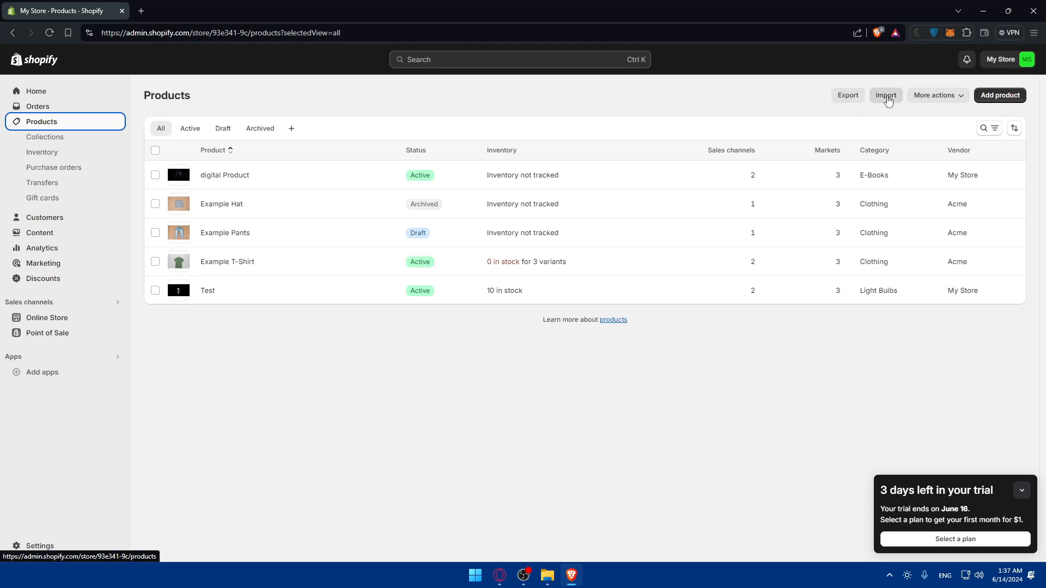
{"action": "left_click", "coordinate": [999, 95]}
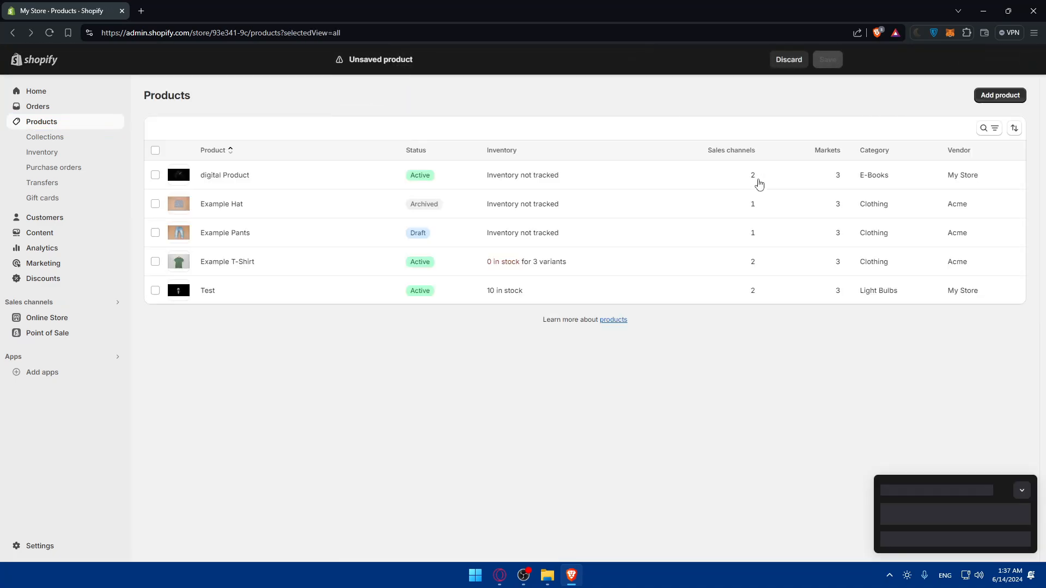
{"action": "left_click", "coordinate": [944, 95]}
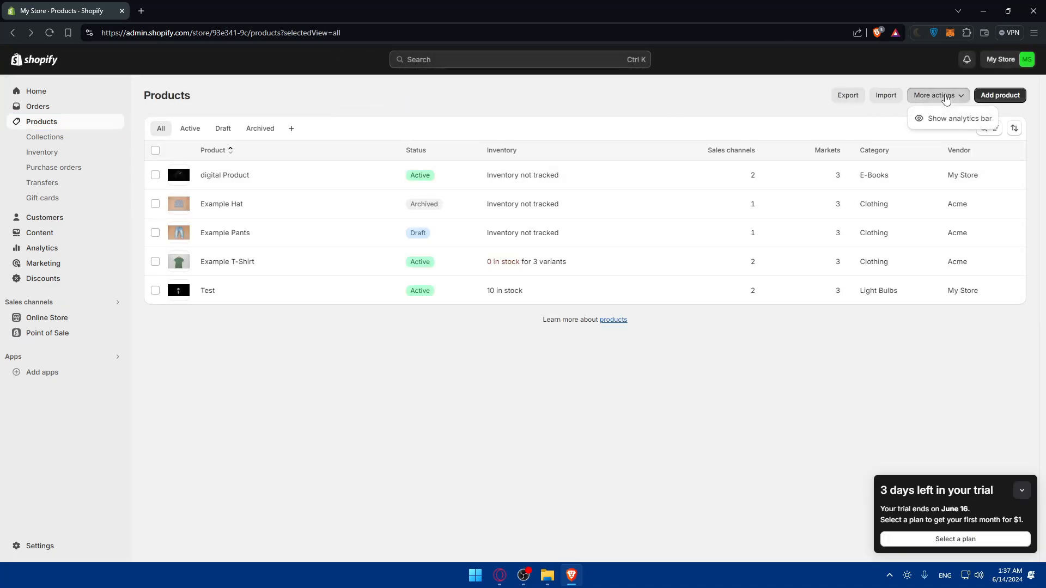
{"action": "left_click", "coordinate": [952, 118]}
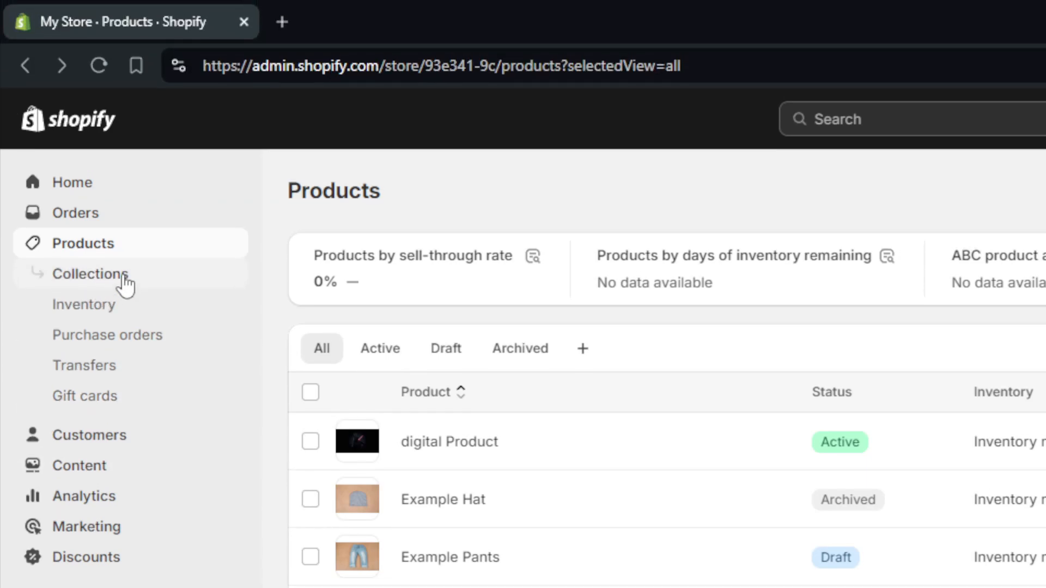
Step: Open the Home page collection and review its sales channels without changes
{"action": "left_click", "coordinate": [124, 278]}
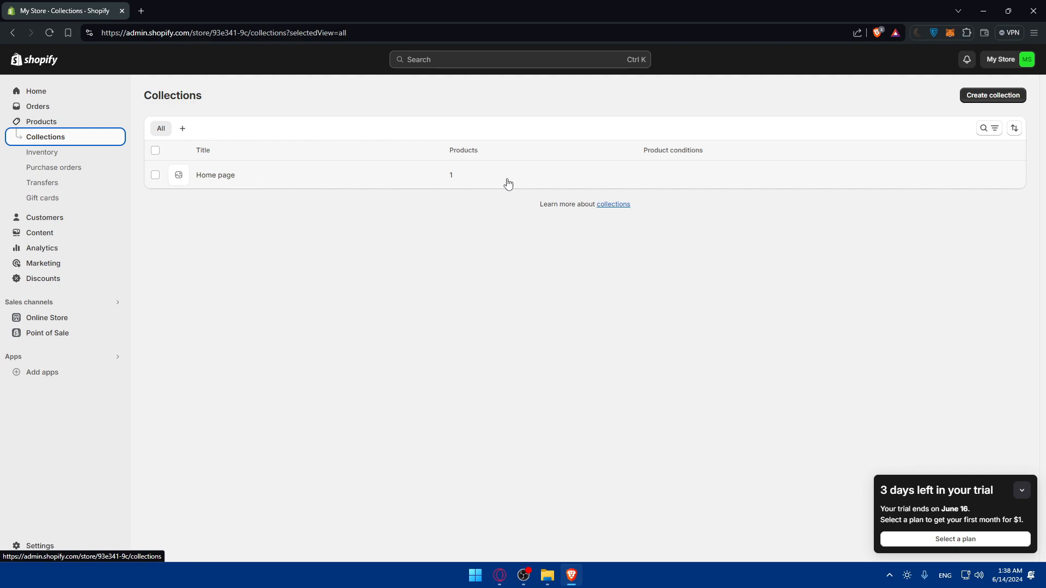
{"action": "left_click", "coordinate": [343, 185]}
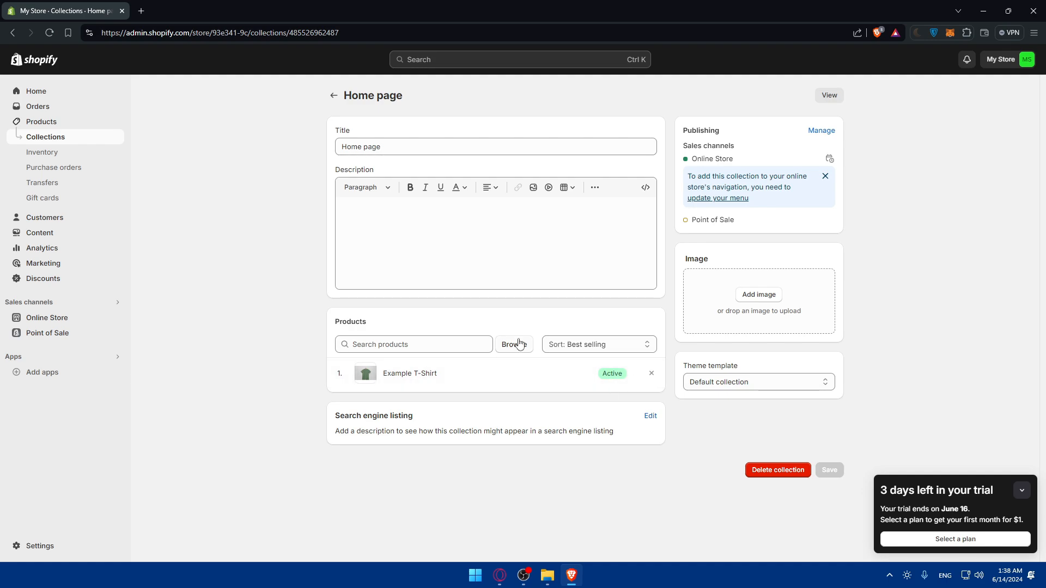
{"action": "left_click", "coordinate": [821, 130]}
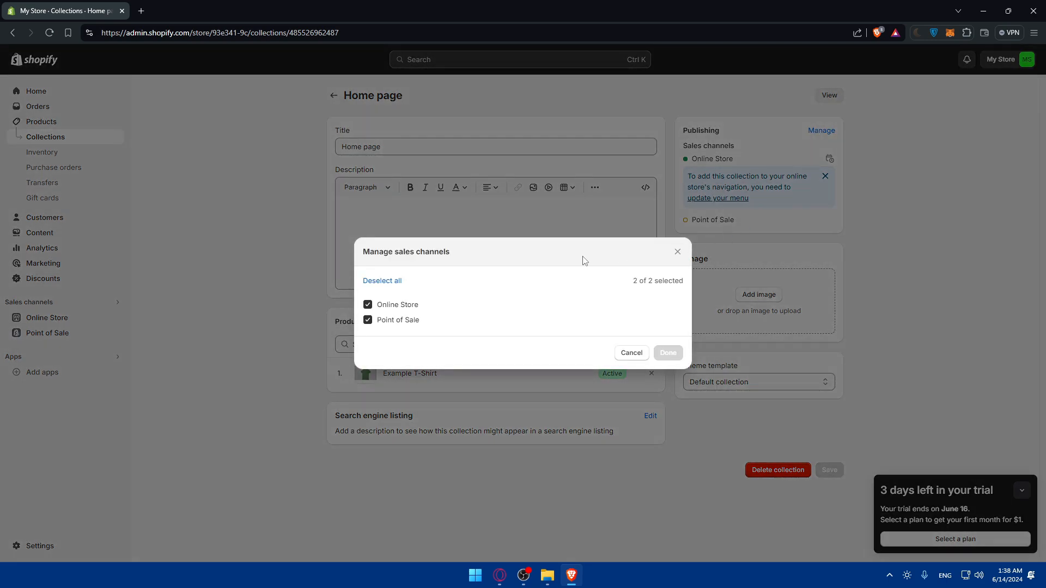
{"action": "left_click", "coordinate": [677, 251]}
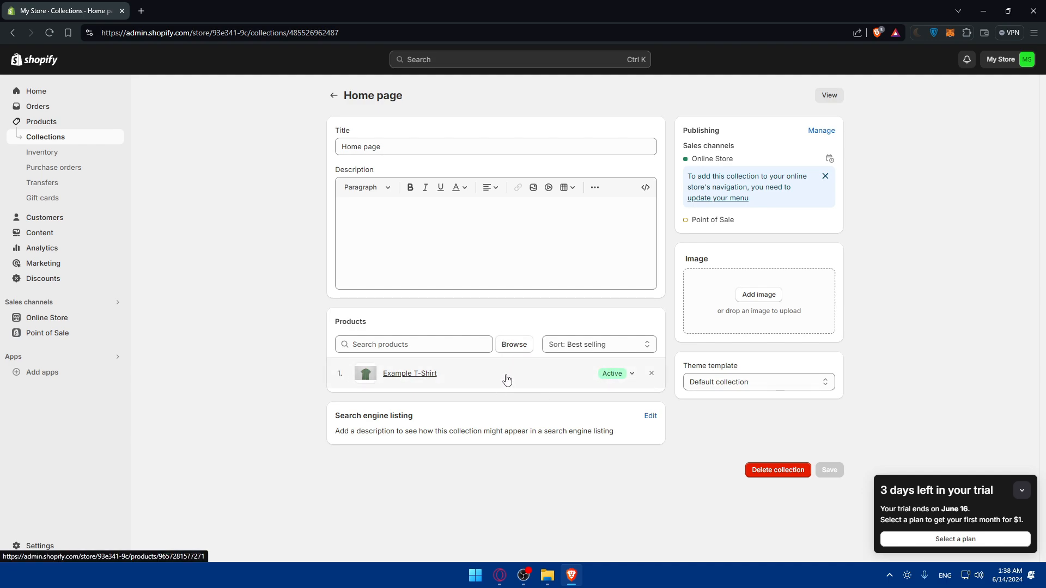
Step: Add digital Product, Example Pants and Test, then view the collection on the storefront
{"action": "left_click", "coordinate": [511, 345]}
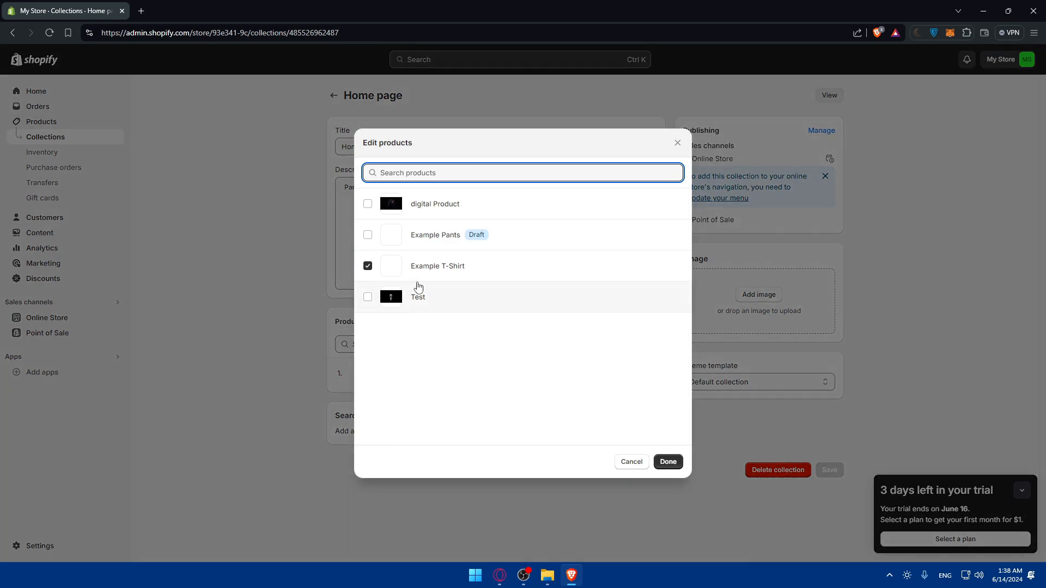
{"action": "left_click", "coordinate": [369, 207]}
{"action": "left_click", "coordinate": [367, 235]}
{"action": "left_click", "coordinate": [368, 297]}
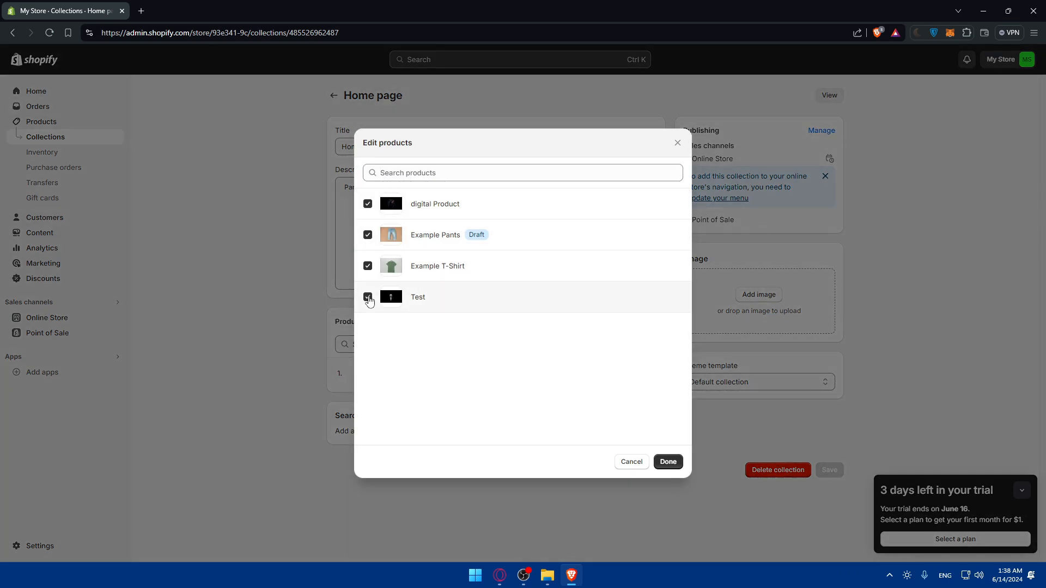
{"action": "left_click", "coordinate": [667, 461]}
{"action": "scroll", "coordinate": [452, 392], "scroll_direction": "down", "scroll_amount": 1}
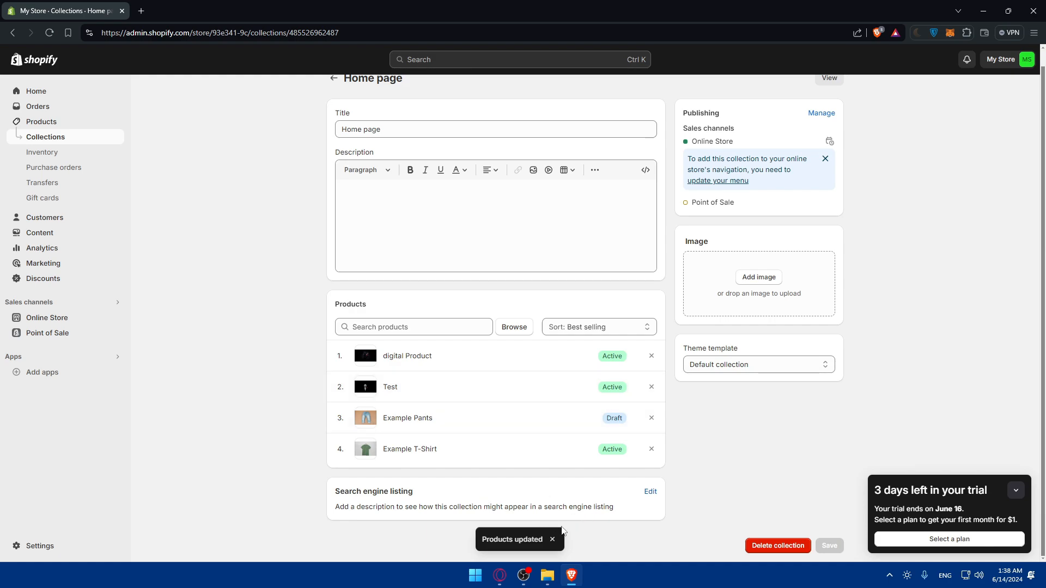
{"action": "scroll", "coordinate": [613, 398], "scroll_direction": "up", "scroll_amount": 1}
{"action": "left_click", "coordinate": [829, 96]}
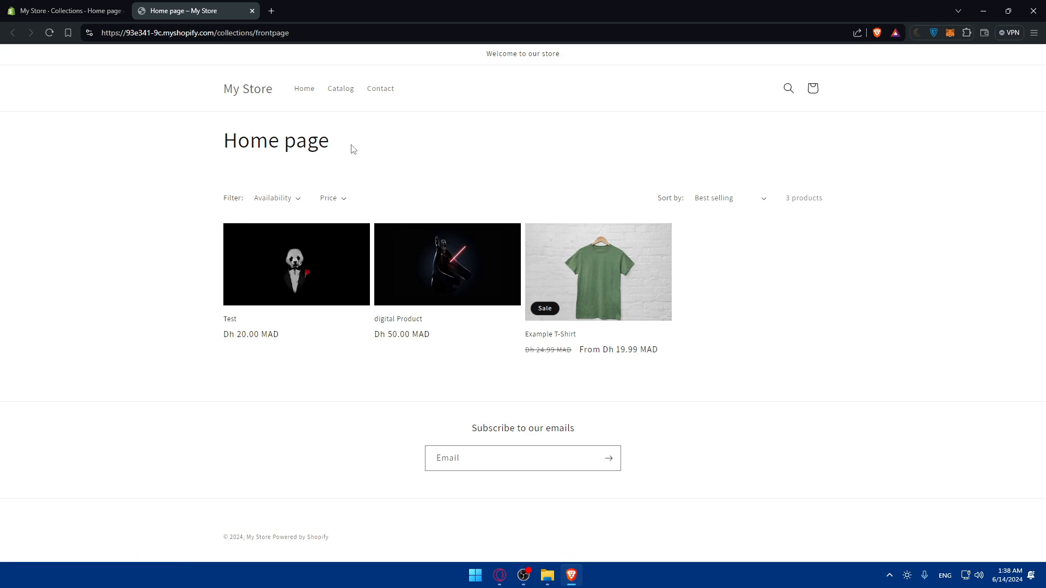
Step: Close the storefront and remove Example Pants and Test from the Home page collection
{"action": "left_click_drag", "start_coordinate": [350, 147], "coordinate": [201, 145]}
{"action": "left_click", "coordinate": [201, 145]}
{"action": "left_click", "coordinate": [252, 11]}
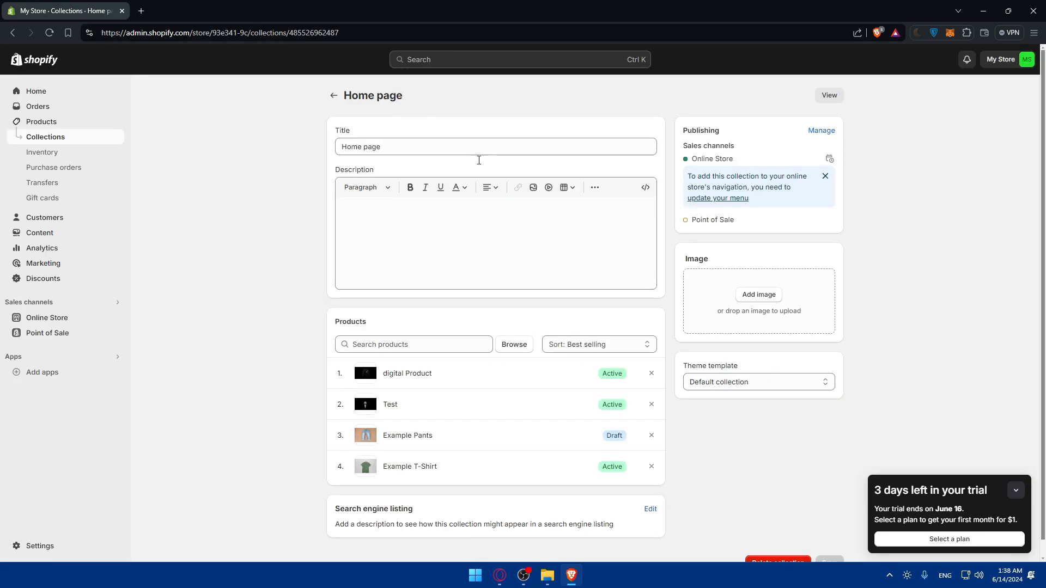
{"action": "left_click", "coordinate": [60, 139]}
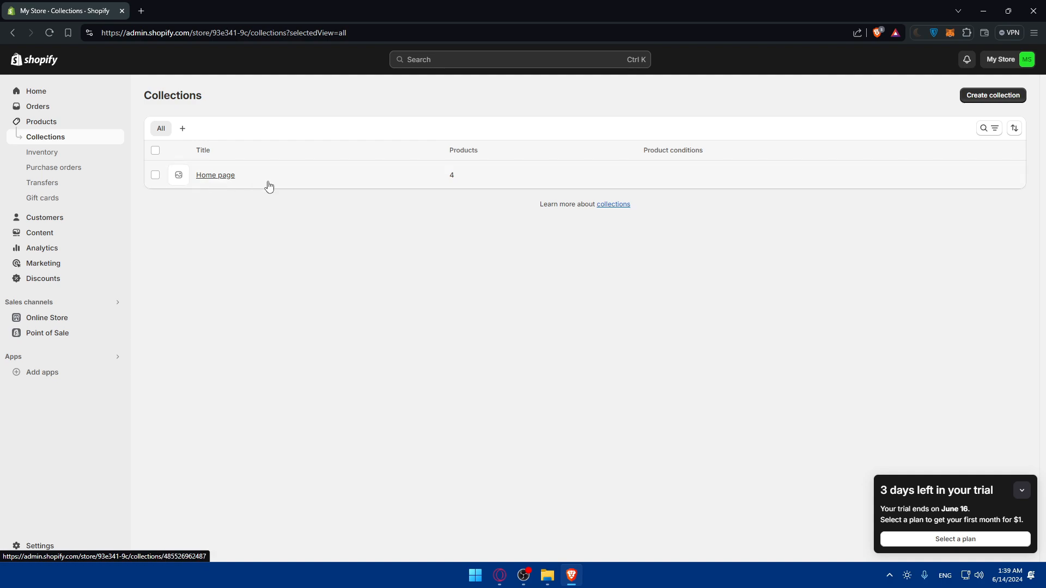
{"action": "left_click", "coordinate": [229, 175]}
{"action": "scroll", "coordinate": [647, 369], "scroll_direction": "down", "scroll_amount": 1}
{"action": "left_click", "coordinate": [651, 419]}
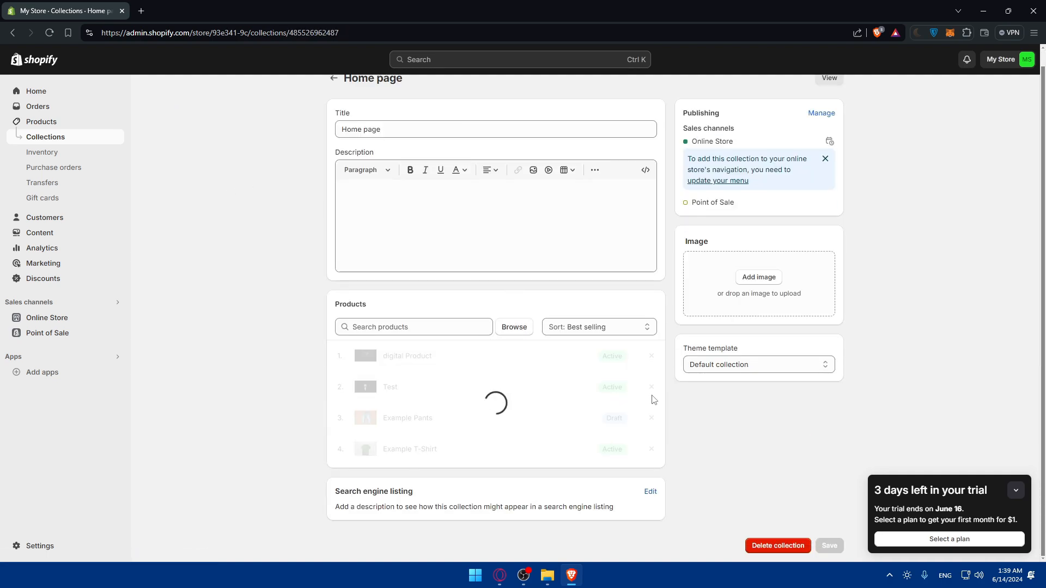
{"action": "left_click", "coordinate": [651, 405]}
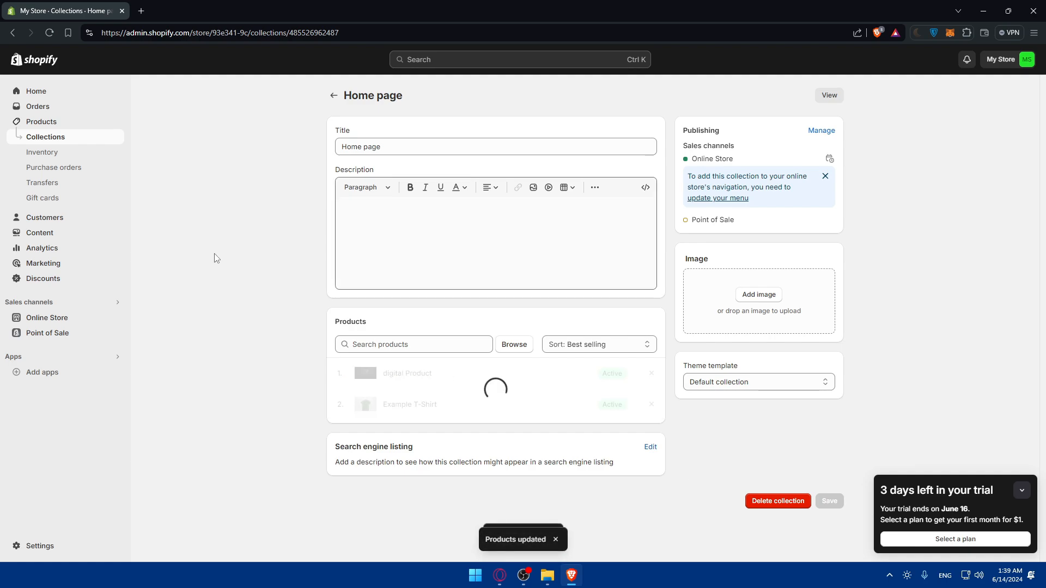
{"action": "left_click", "coordinate": [62, 142]}
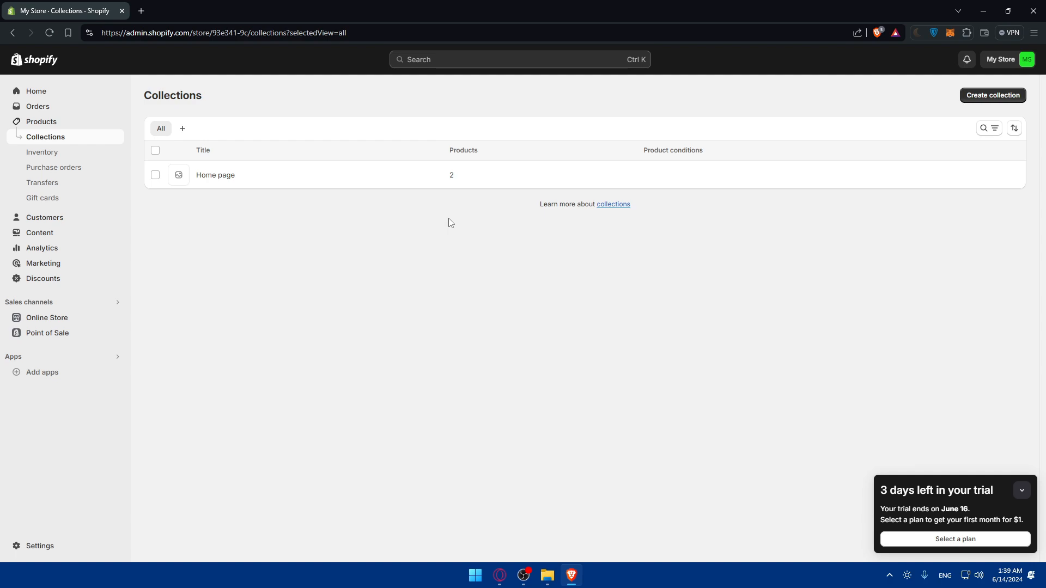
Step: Create two saved collection views named test and test2
{"action": "left_click", "coordinate": [183, 129]}
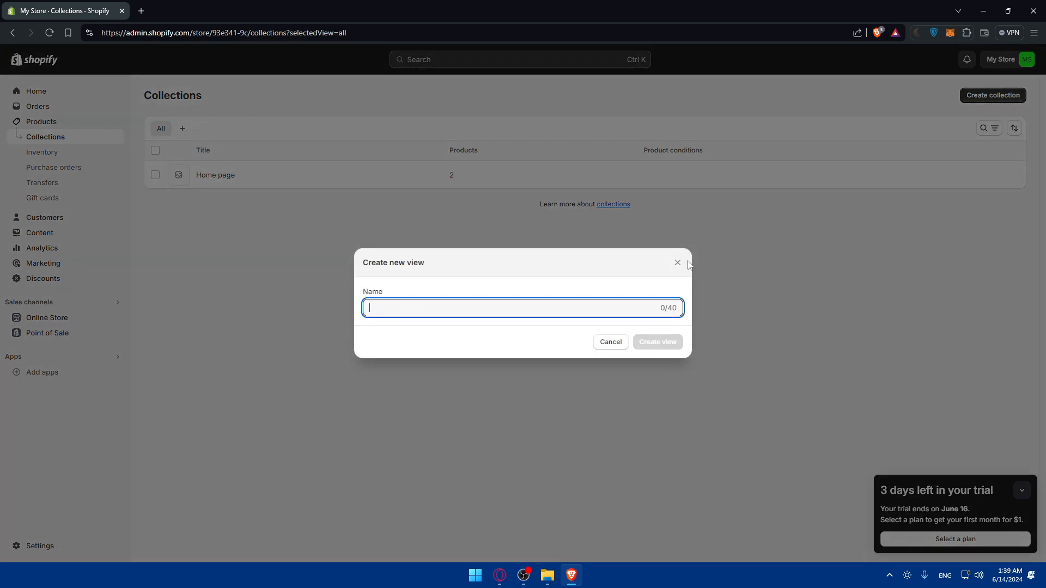
{"action": "type", "text": "test"}
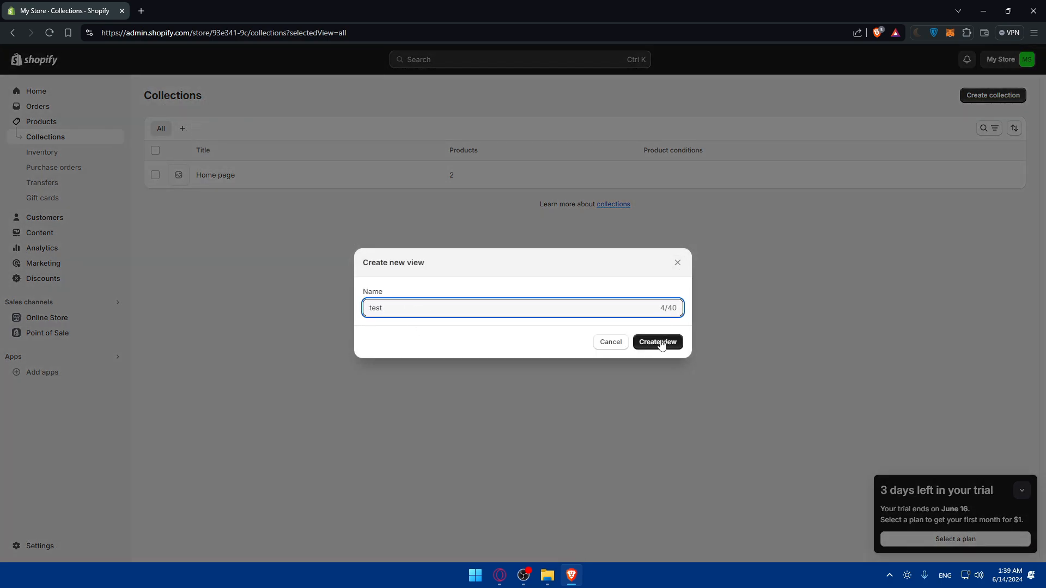
{"action": "left_click", "coordinate": [659, 341]}
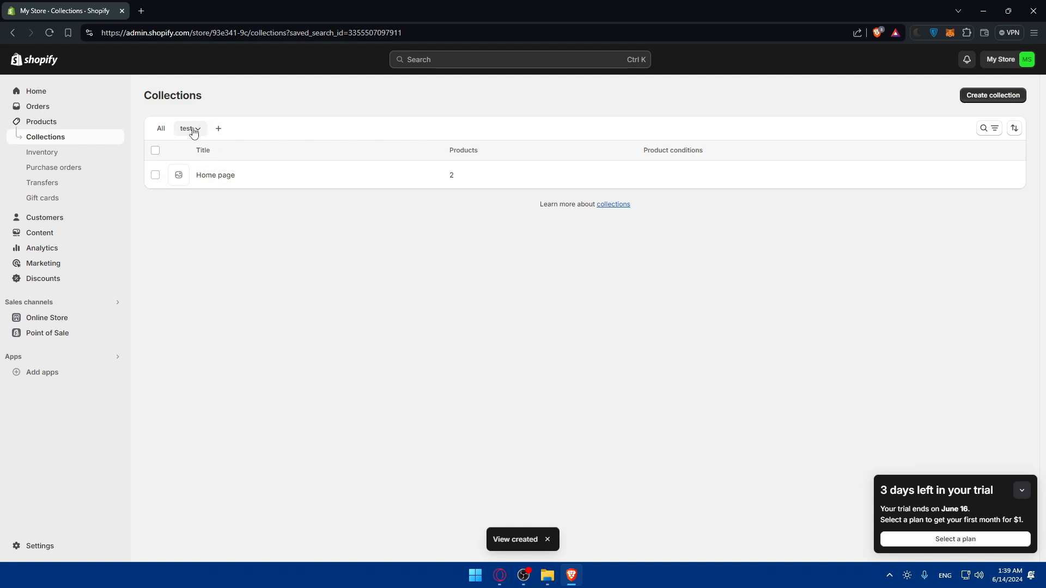
{"action": "left_click", "coordinate": [216, 130]}
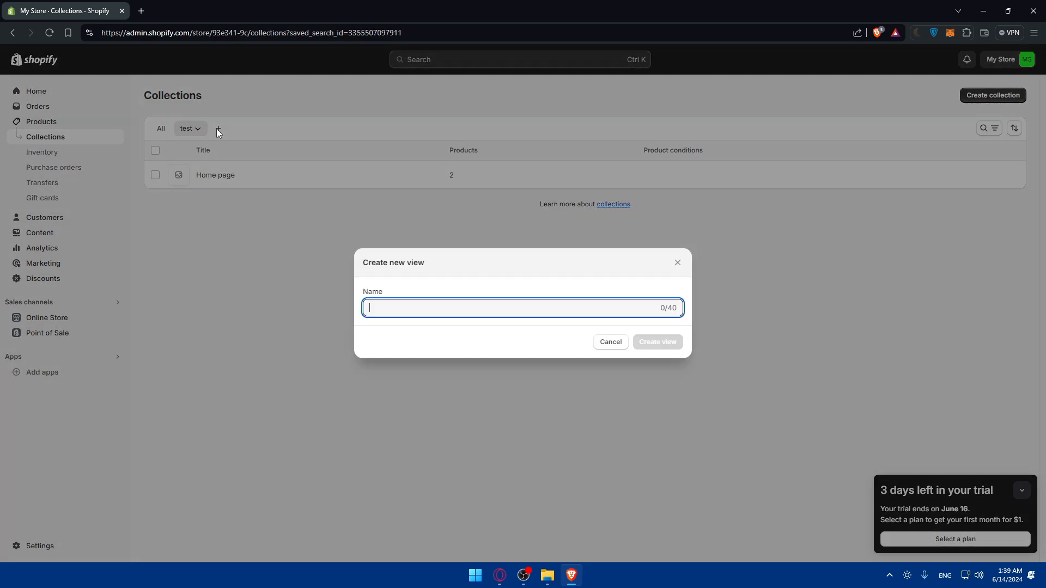
{"action": "type", "text": "test"}
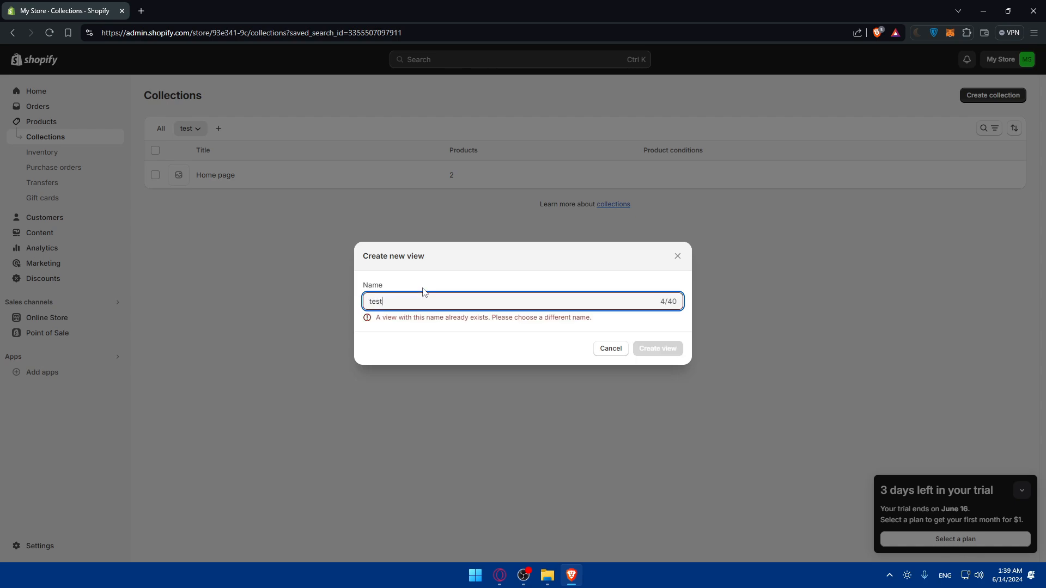
{"action": "type", "text": "2"}
{"action": "left_click", "coordinate": [677, 342]}
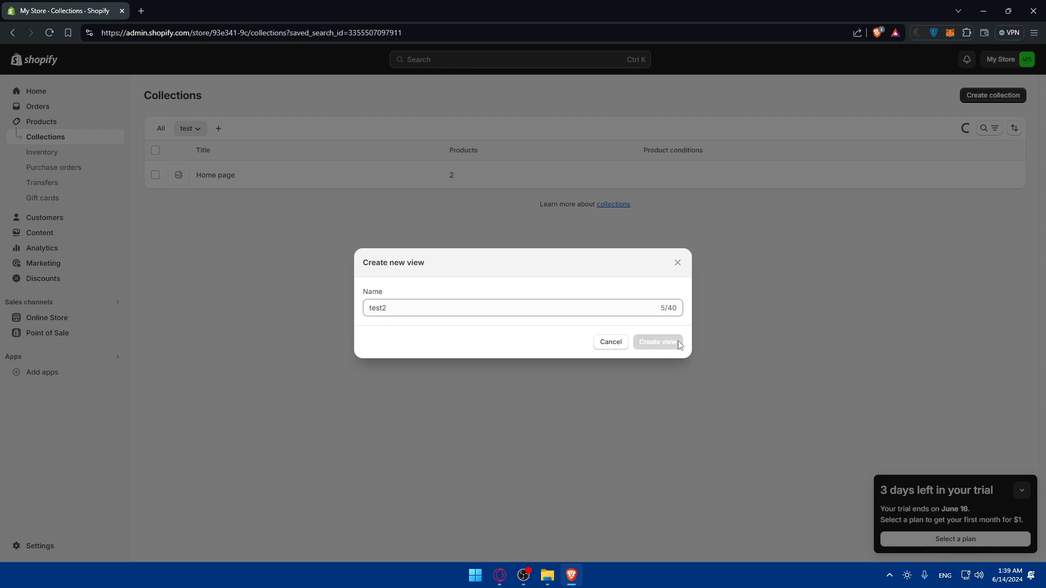
Step: Delete the test2 and test saved views, confirming each deletion
{"action": "left_click", "coordinate": [187, 131]}
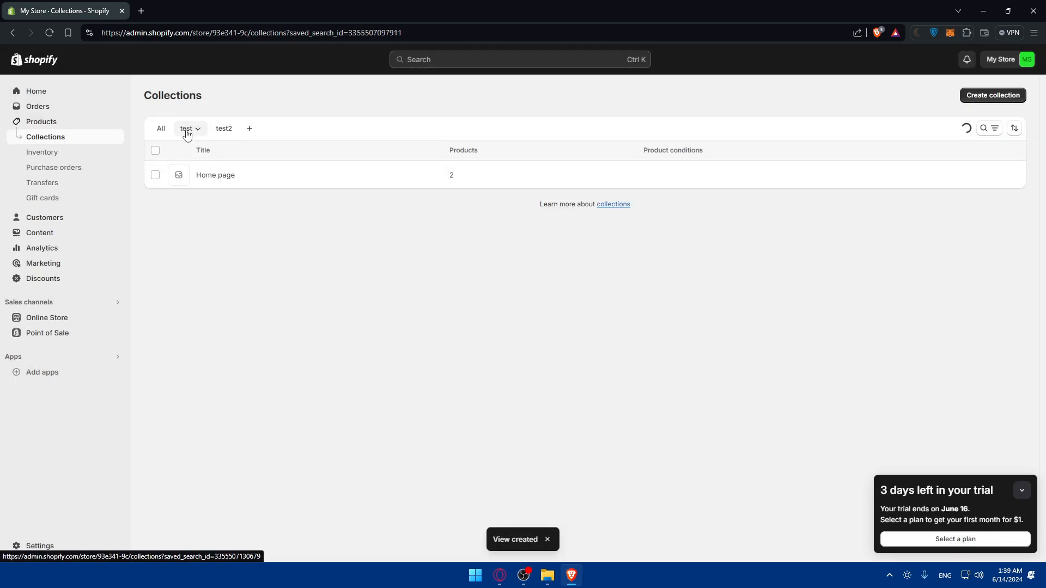
{"action": "left_click", "coordinate": [218, 129]}
{"action": "left_click", "coordinate": [231, 132]}
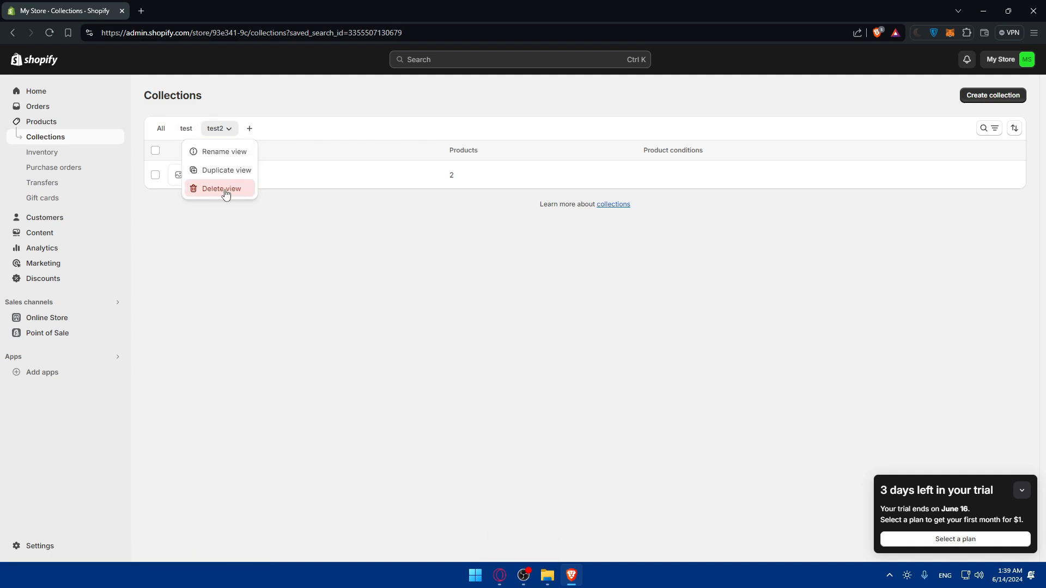
{"action": "left_click", "coordinate": [228, 194]}
{"action": "left_click", "coordinate": [652, 334]}
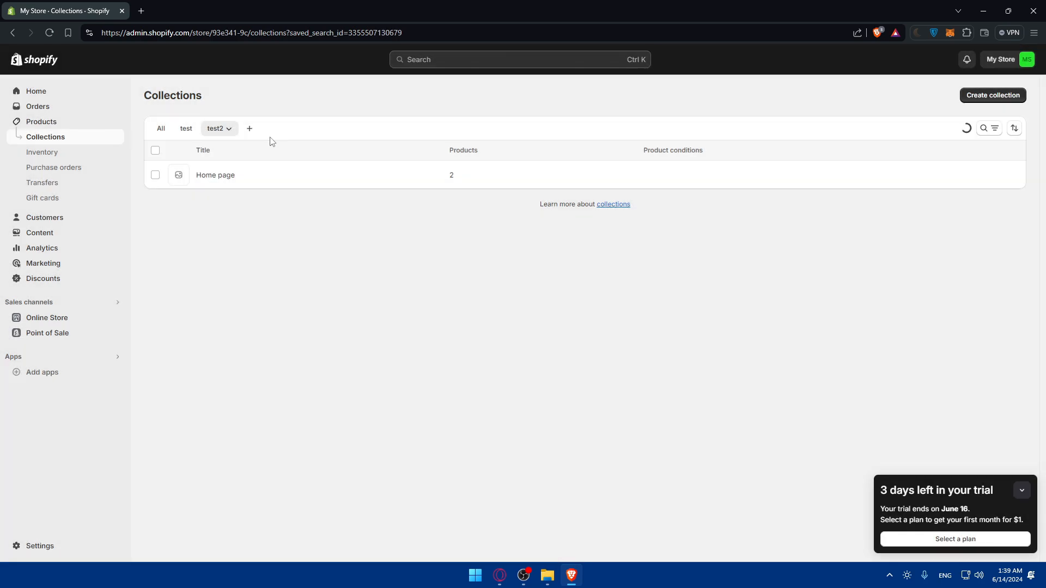
{"action": "left_click", "coordinate": [198, 132]}
{"action": "left_click", "coordinate": [199, 133]}
{"action": "left_click", "coordinate": [199, 188]}
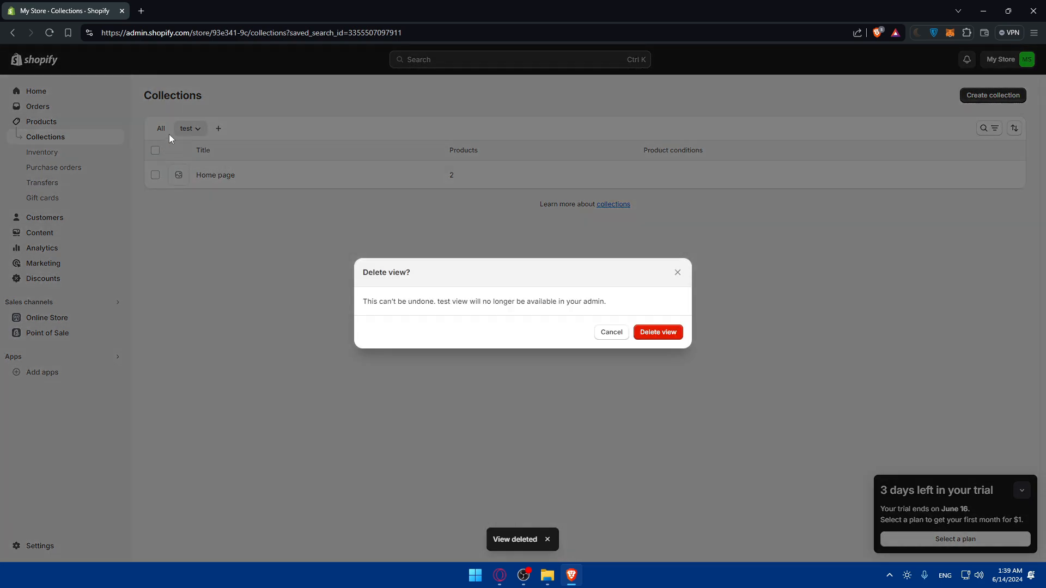
{"action": "left_click", "coordinate": [669, 334]}
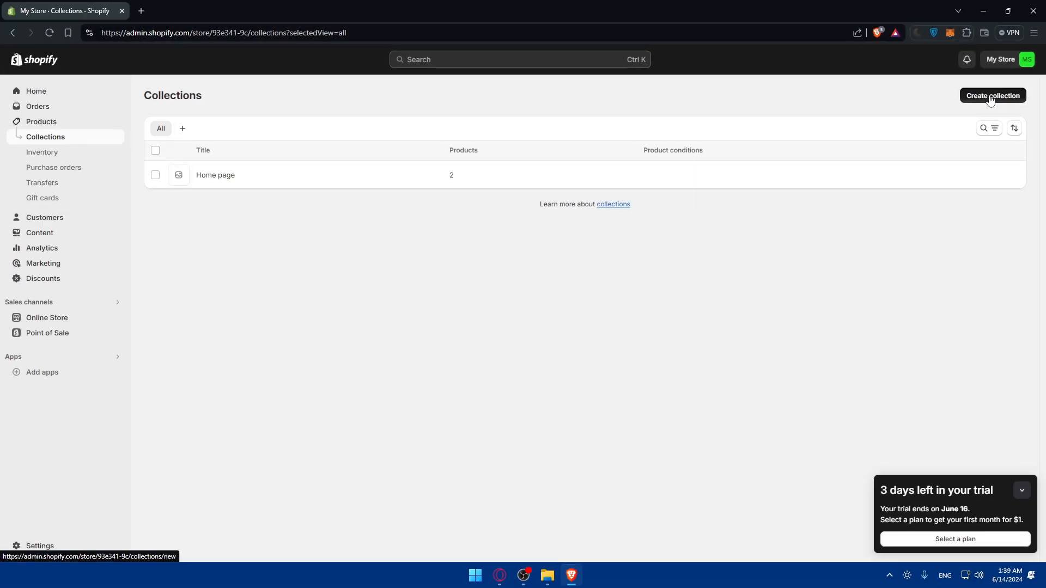
Step: Start a new collection and title it Cheapest
{"action": "left_click", "coordinate": [934, 193]}
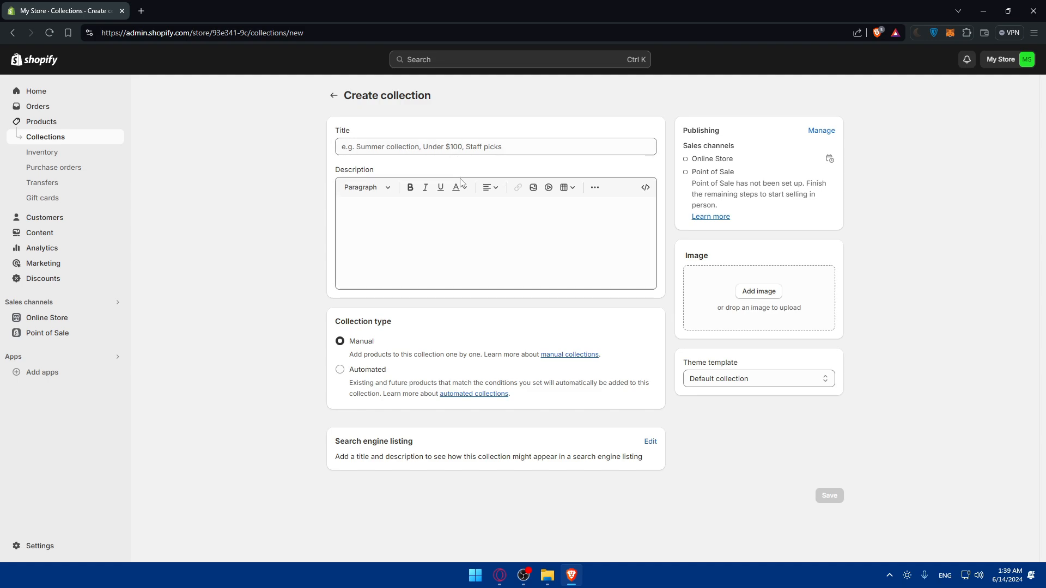
{"action": "left_click", "coordinate": [481, 149]}
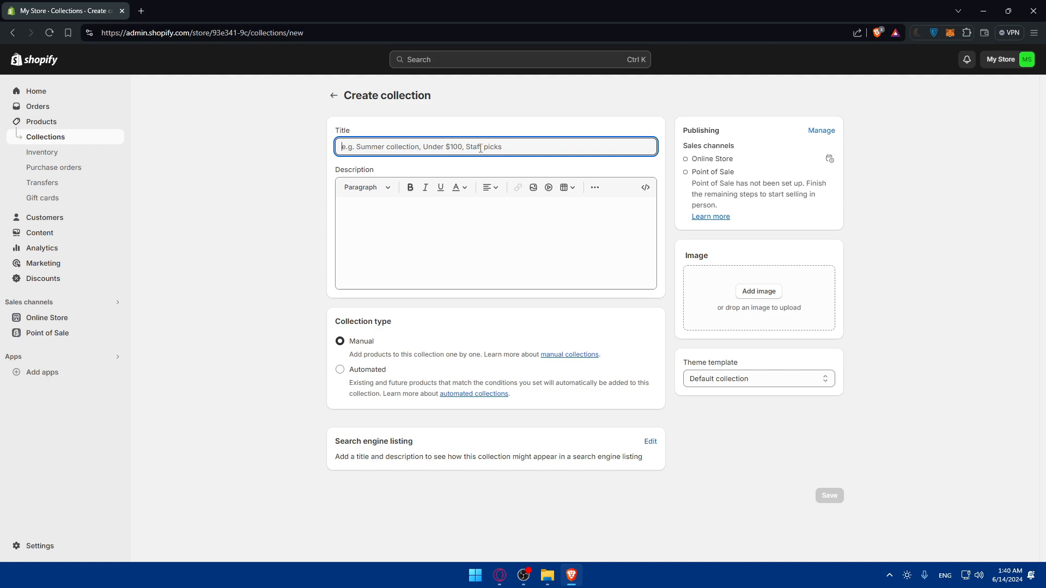
{"action": "type", "text": "Cheapest"}
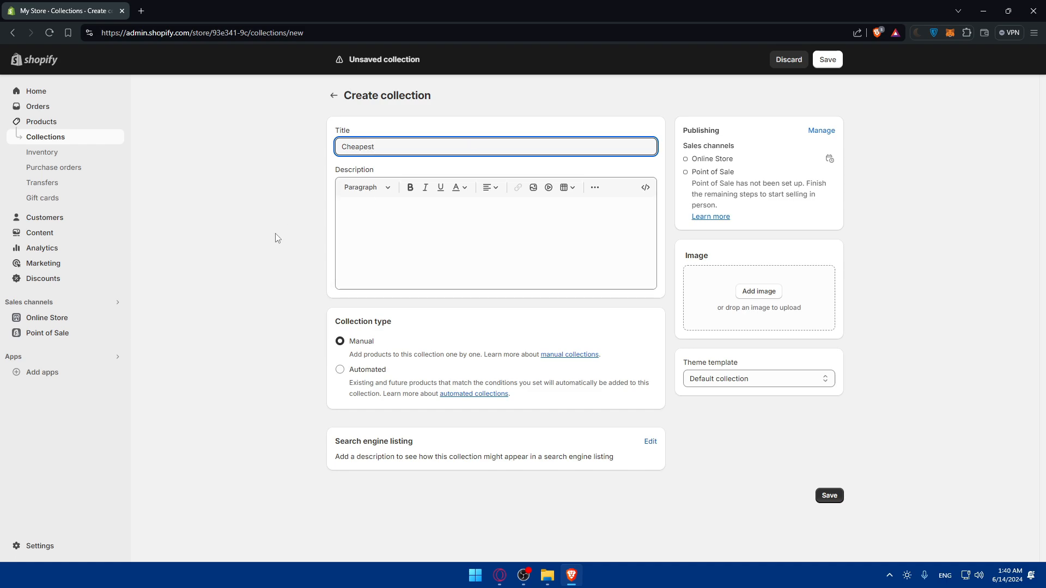
Step: Try the description editor's text style, table and formatting menus, toggling HTML view on and off
{"action": "left_click", "coordinate": [365, 211]}
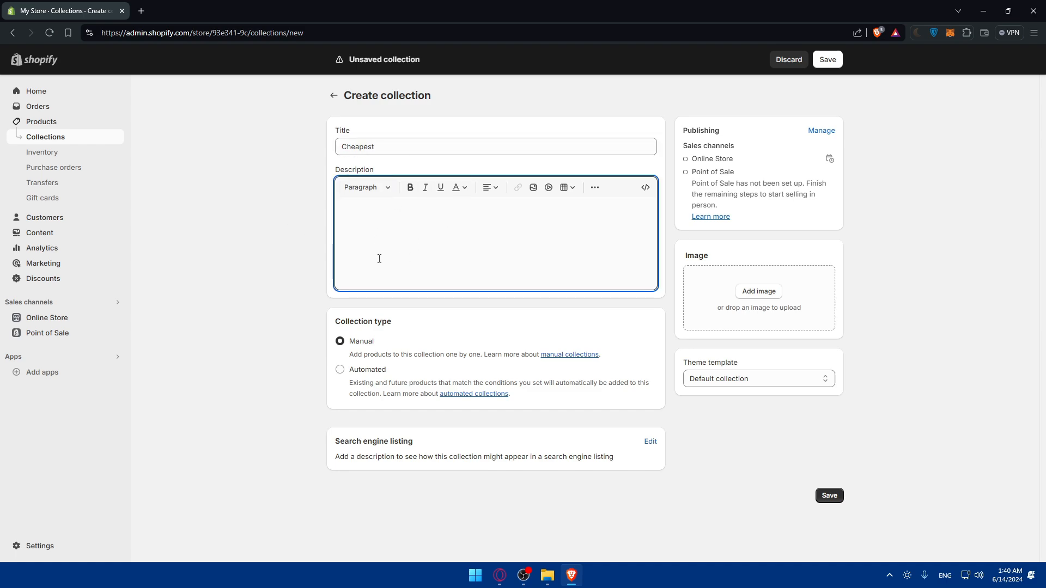
{"action": "left_click", "coordinate": [389, 188]}
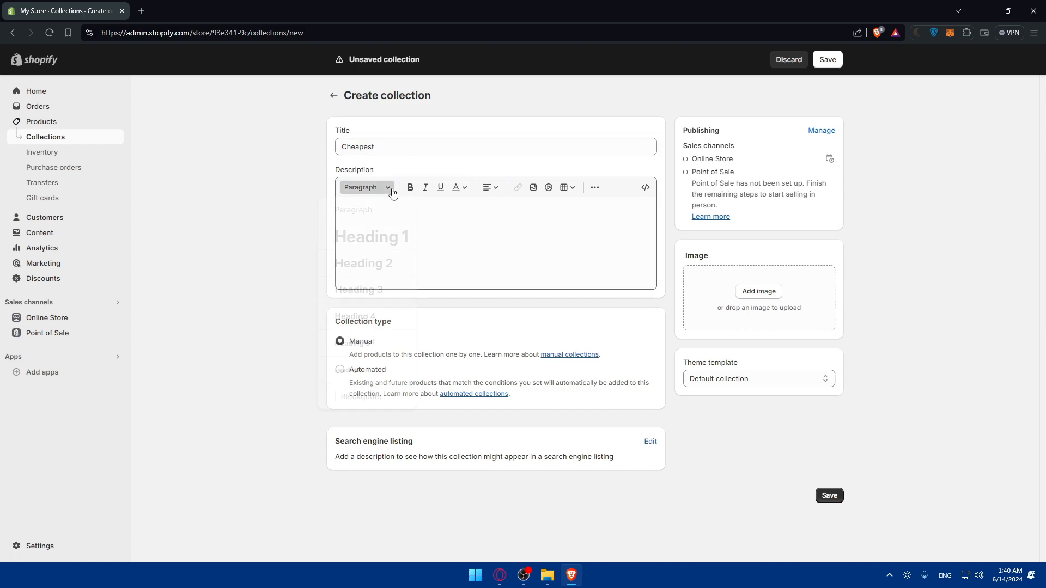
{"action": "left_click", "coordinate": [389, 188]}
{"action": "left_click", "coordinate": [389, 188]}
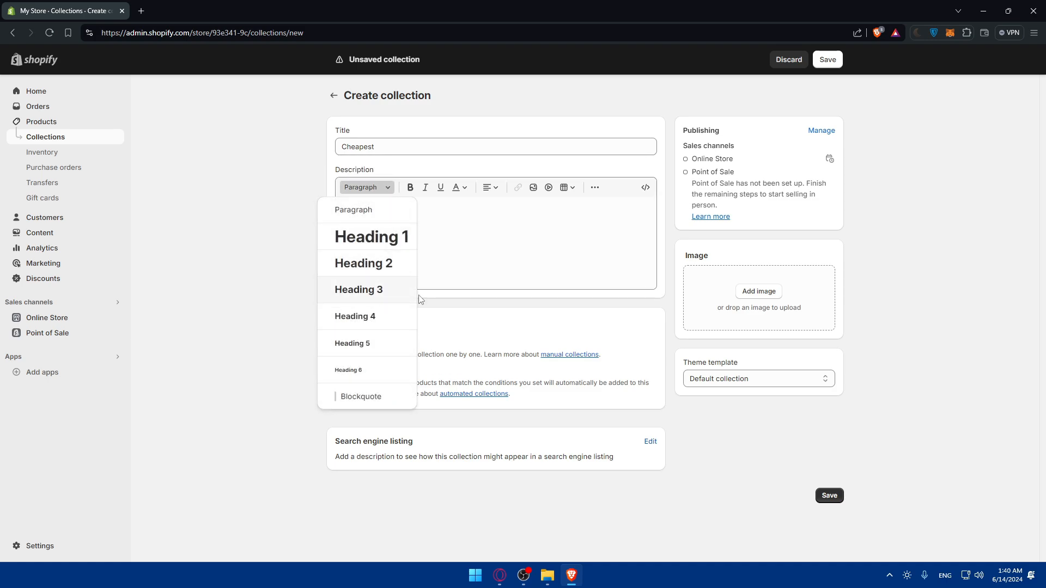
{"action": "left_click", "coordinate": [252, 250]}
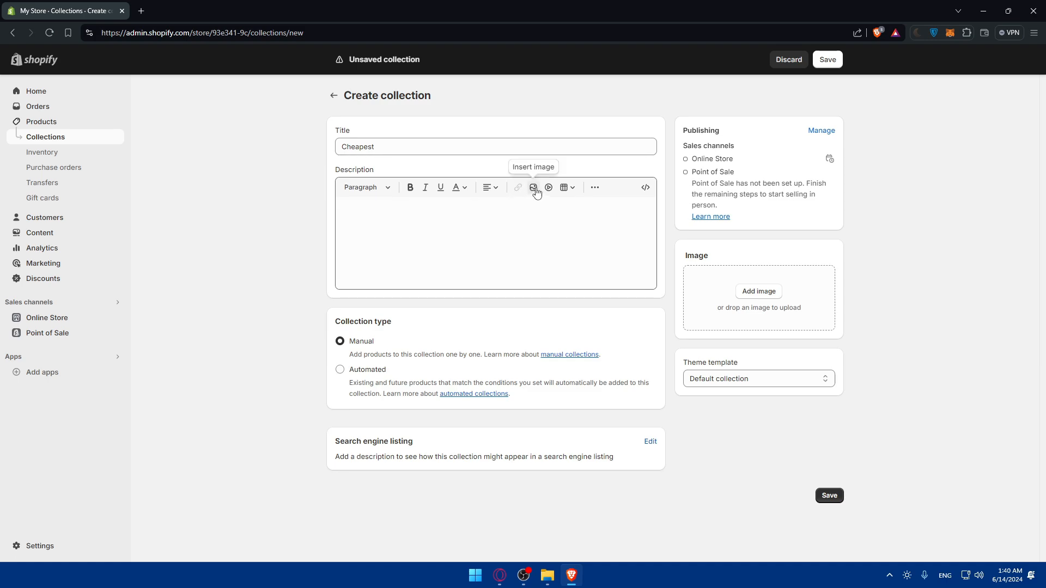
{"action": "left_click", "coordinate": [568, 188]}
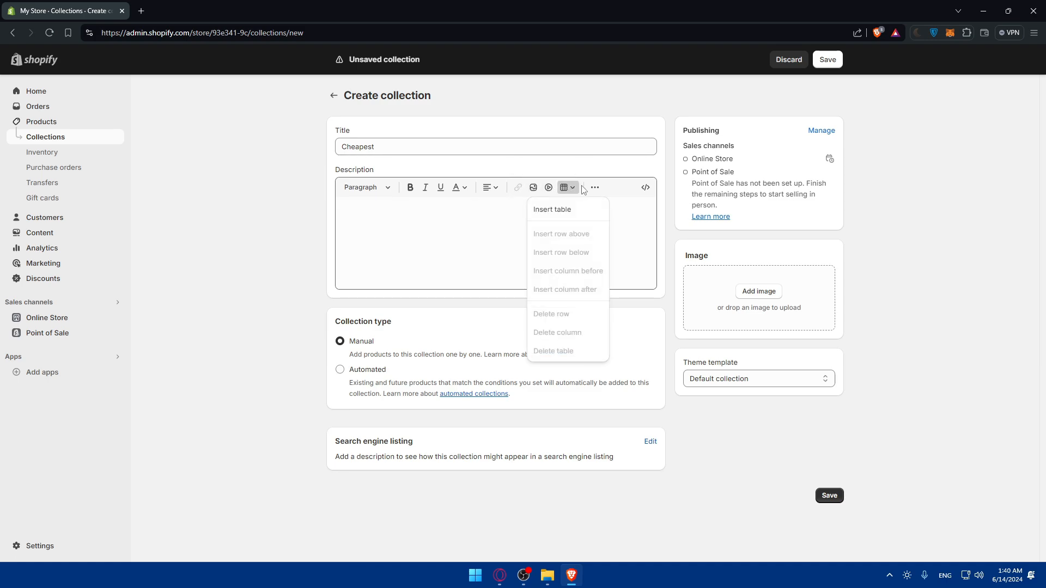
{"action": "left_click", "coordinate": [595, 187]}
{"action": "left_click", "coordinate": [561, 240]}
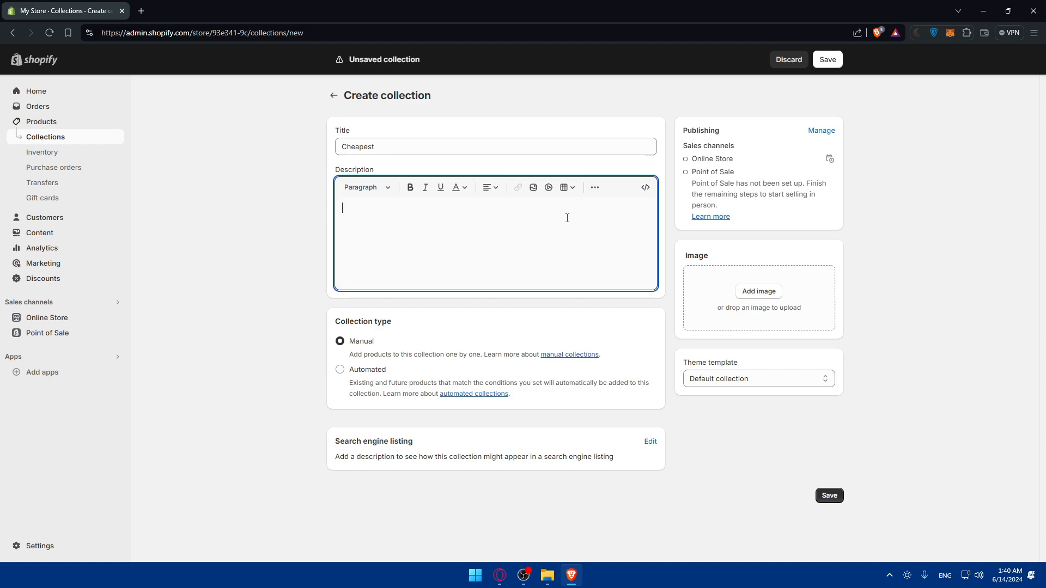
{"action": "left_click", "coordinate": [646, 188]}
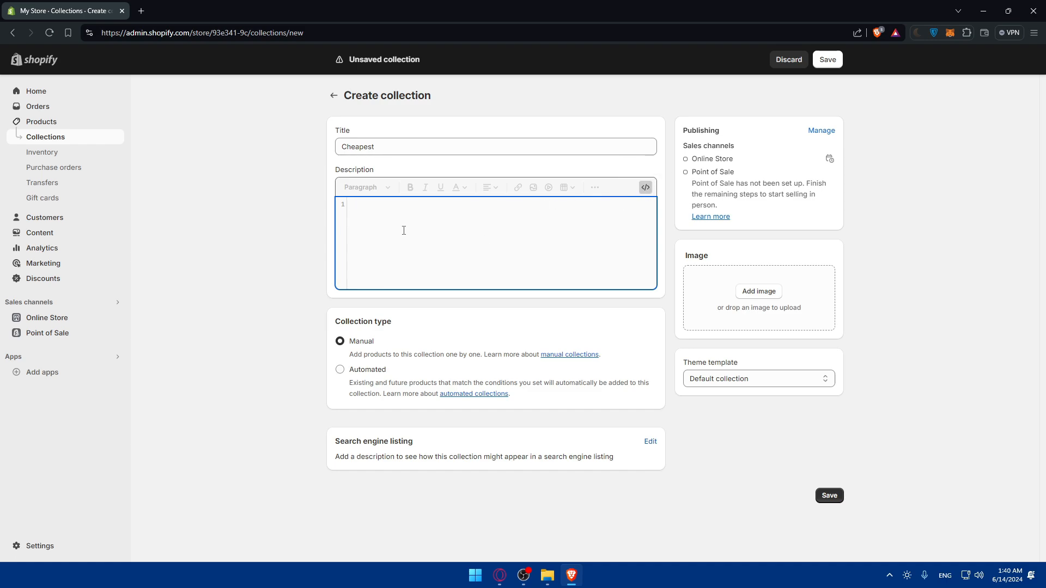
{"action": "left_click", "coordinate": [645, 187]}
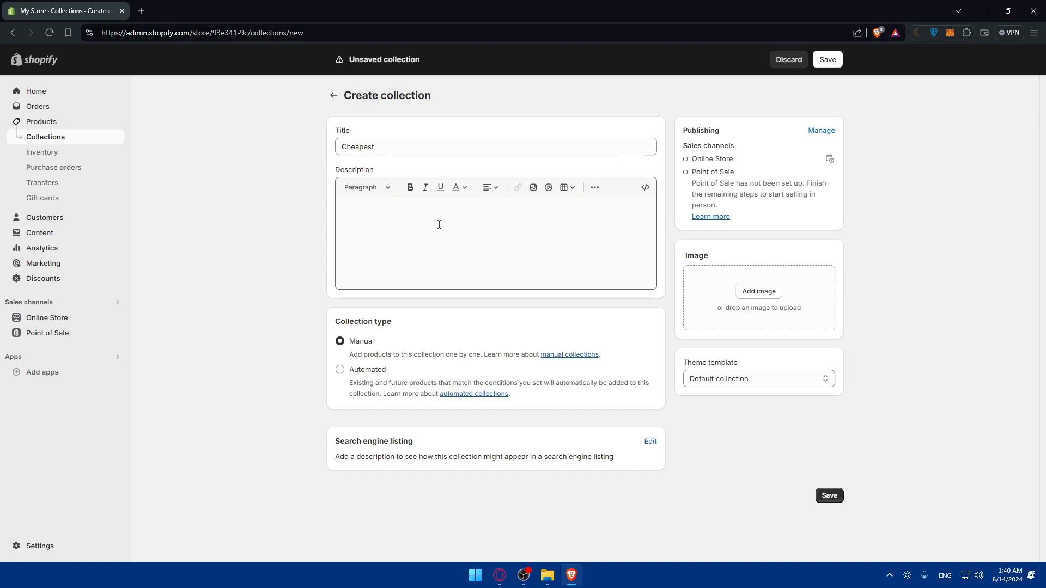
Step: In a new tab, ask ChatGPT for a good description for a cheapest-items collection
{"action": "left_click", "coordinate": [141, 11]}
{"action": "type", "text": "chat"}
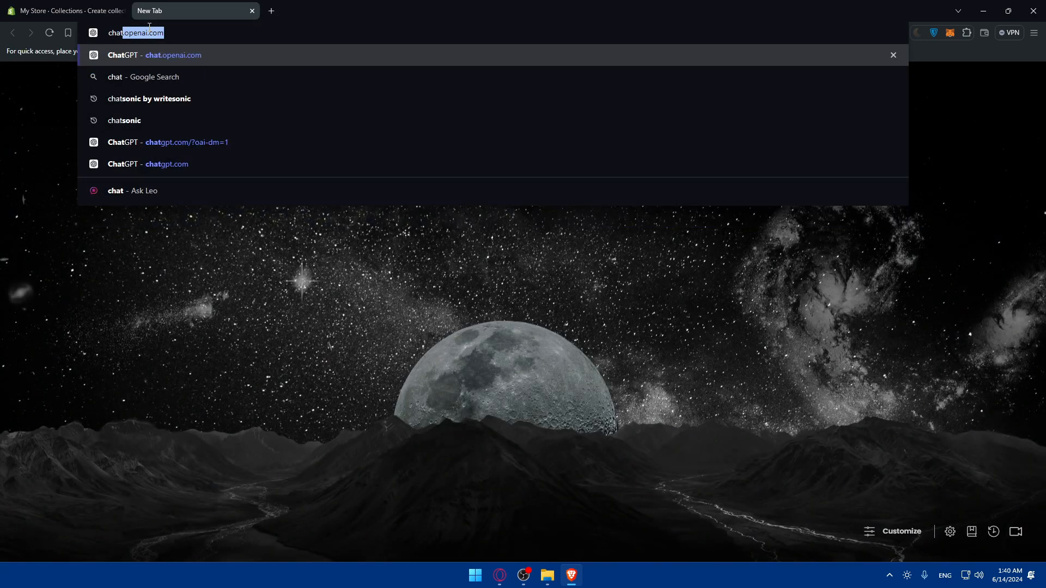
{"action": "type", "text": ".openai.c"}
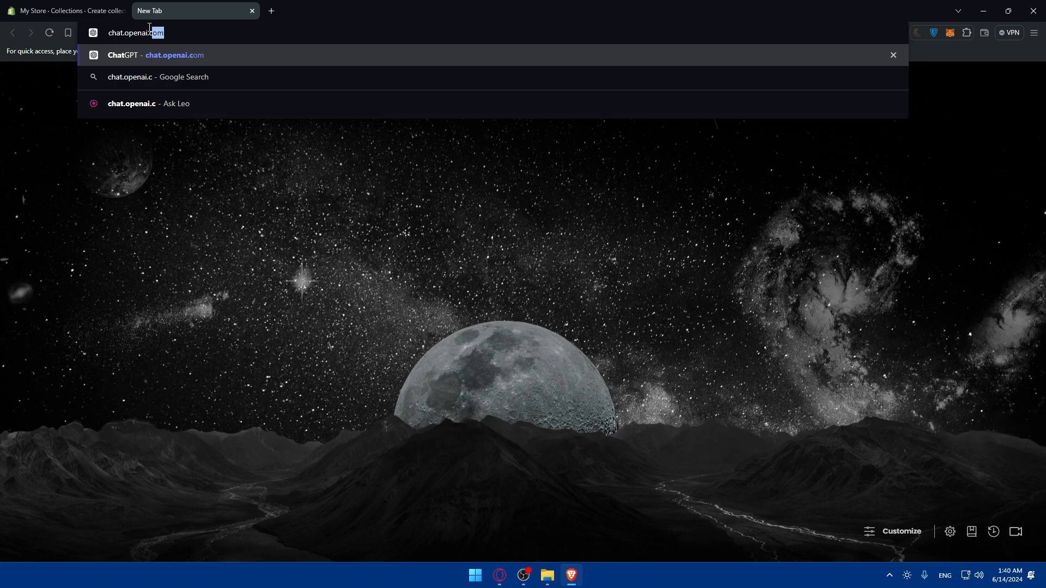
{"action": "key", "text": "Return"}
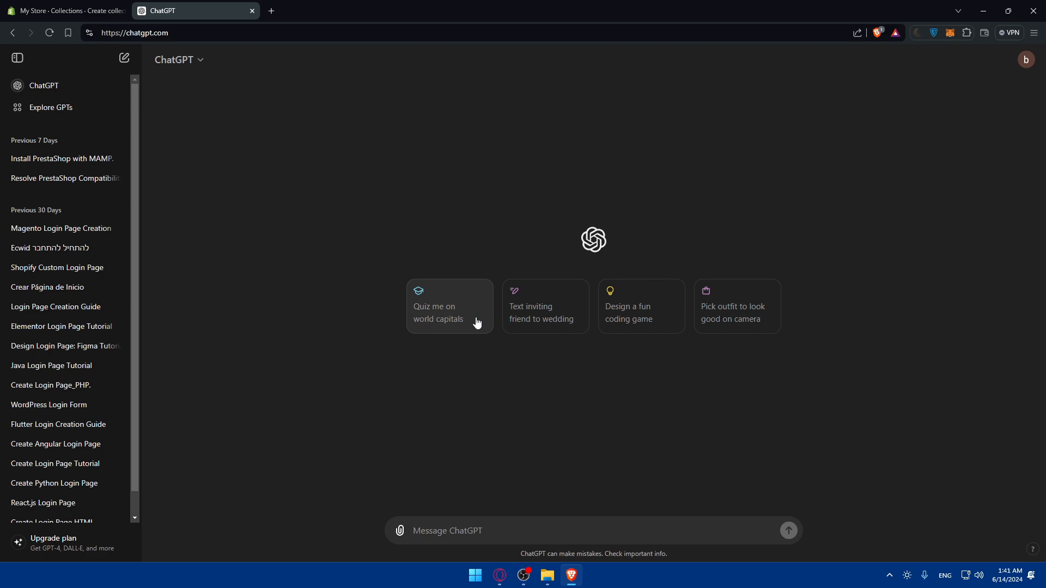
{"action": "type", "text": "i wanna add a description for my new collection in my store for the c"}
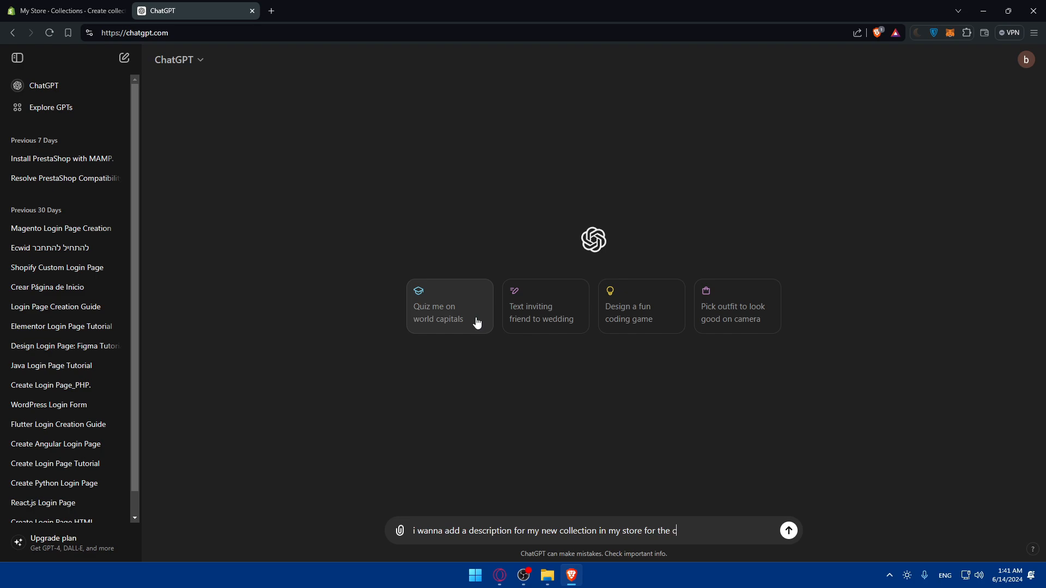
{"action": "type", "text": "heapesty items"}
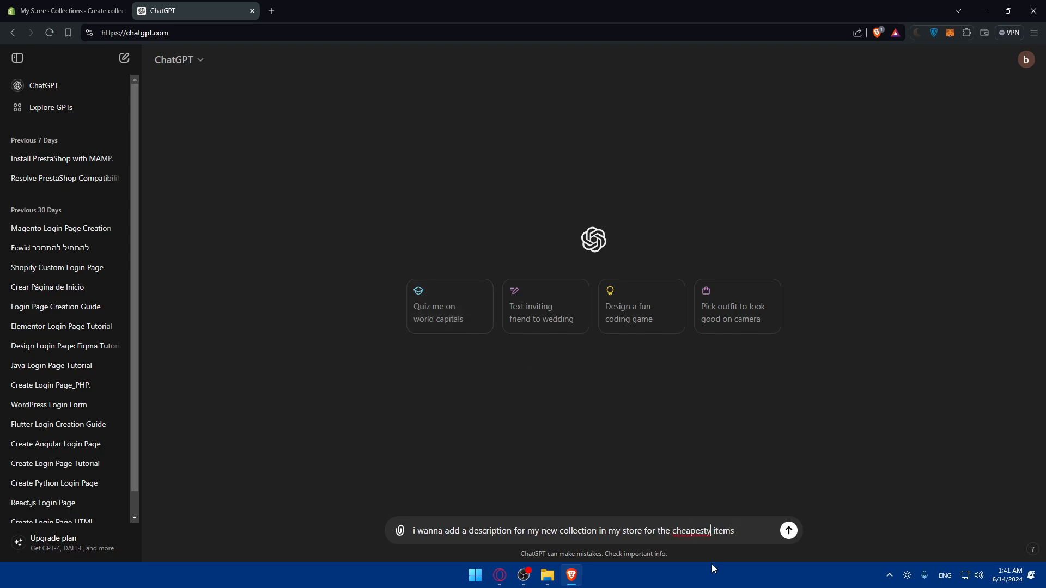
{"action": "key", "text": "BackSpace"}
{"action": "type", "text": "can you give mn"}
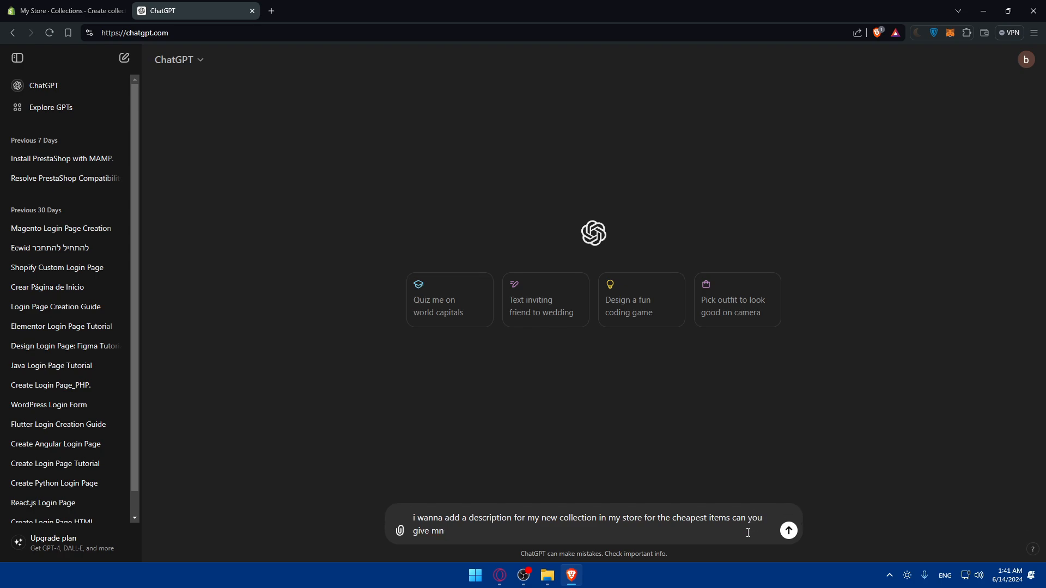
{"action": "type", "text": "e a good one for it"}
{"action": "key", "text": "Return"}
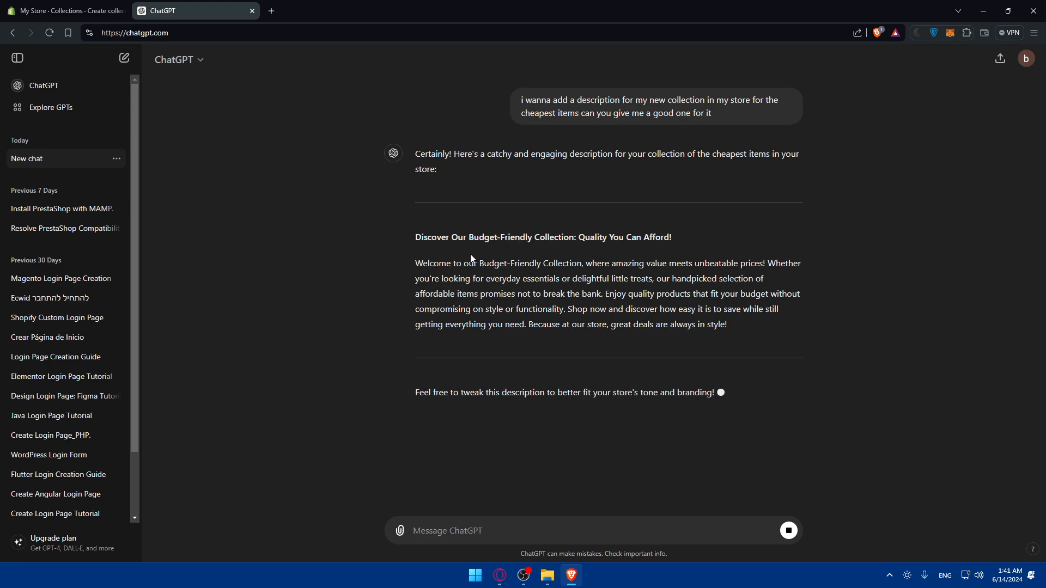
Step: Select ChatGPT's suggested heading and description and place the caret in Shopify's description field
{"action": "left_click_drag", "start_coordinate": [430, 240], "coordinate": [730, 327]}
{"action": "key", "text": "ctrl+c"}
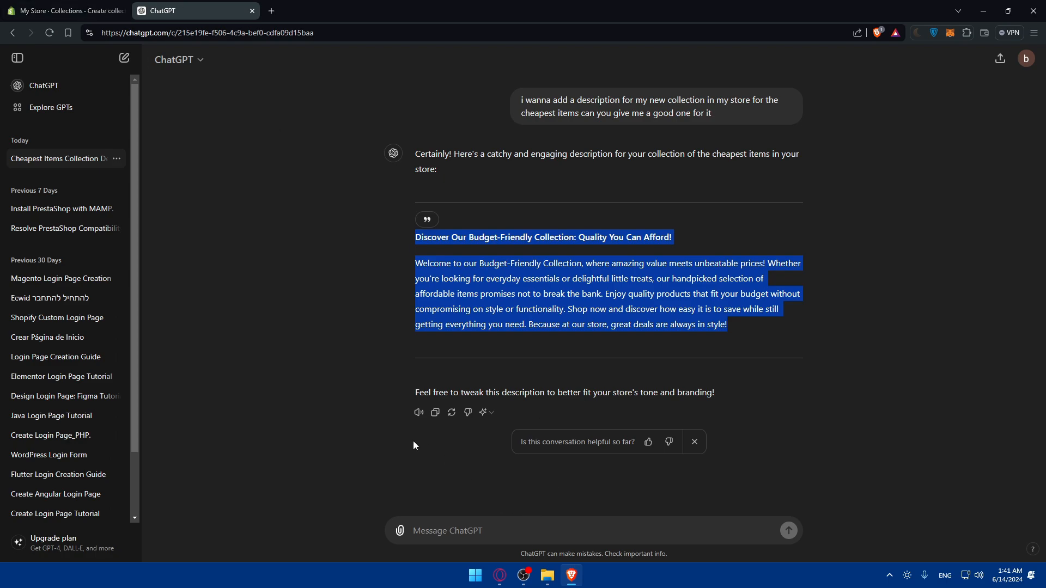
{"action": "left_click", "coordinate": [65, 10]}
{"action": "left_click", "coordinate": [430, 231]}
Step: Paste the Budget-Friendly heading and paragraph into the Cheapest collection description
{"action": "key", "text": "ctrl+v"}
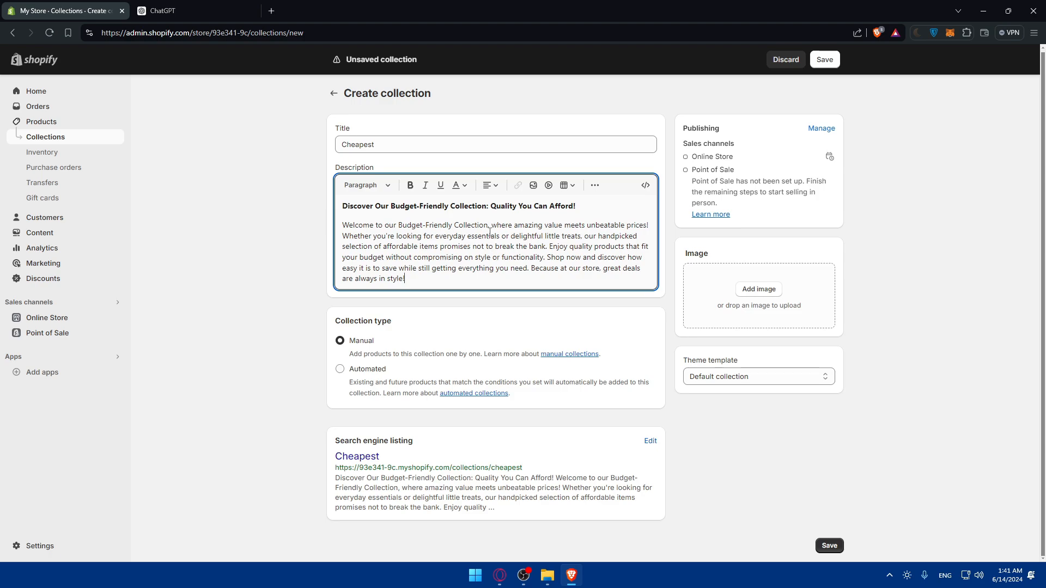
{"action": "triple_click", "coordinate": [369, 321]}
{"action": "left_click", "coordinate": [305, 324]}
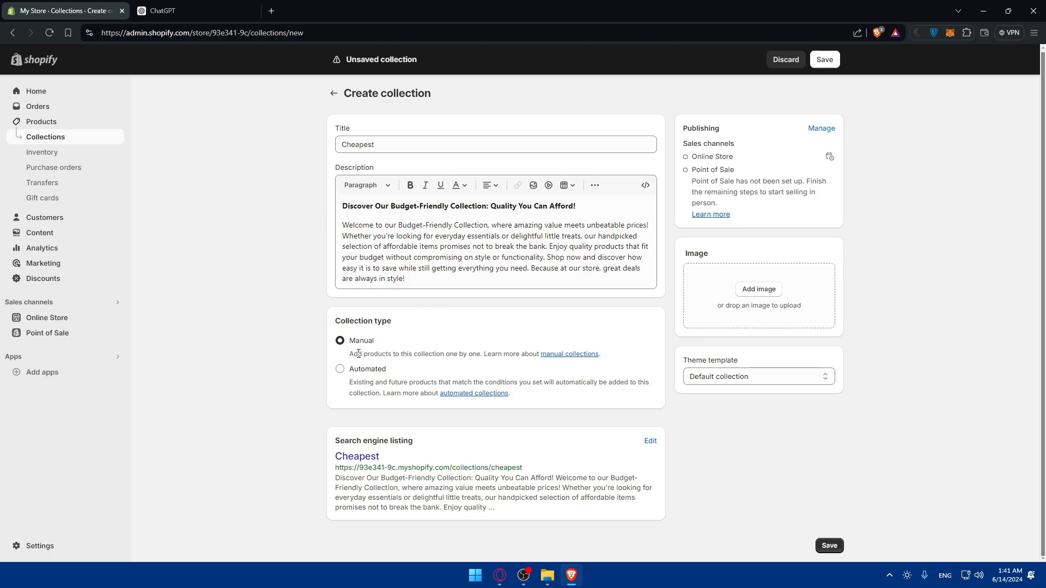
{"action": "left_click_drag", "start_coordinate": [349, 358], "coordinate": [497, 363]}
{"action": "left_click_drag", "start_coordinate": [407, 375], "coordinate": [437, 382]}
Step: Set the collection type to Automated
{"action": "left_click", "coordinate": [340, 369]}
{"action": "left_click", "coordinate": [445, 377]}
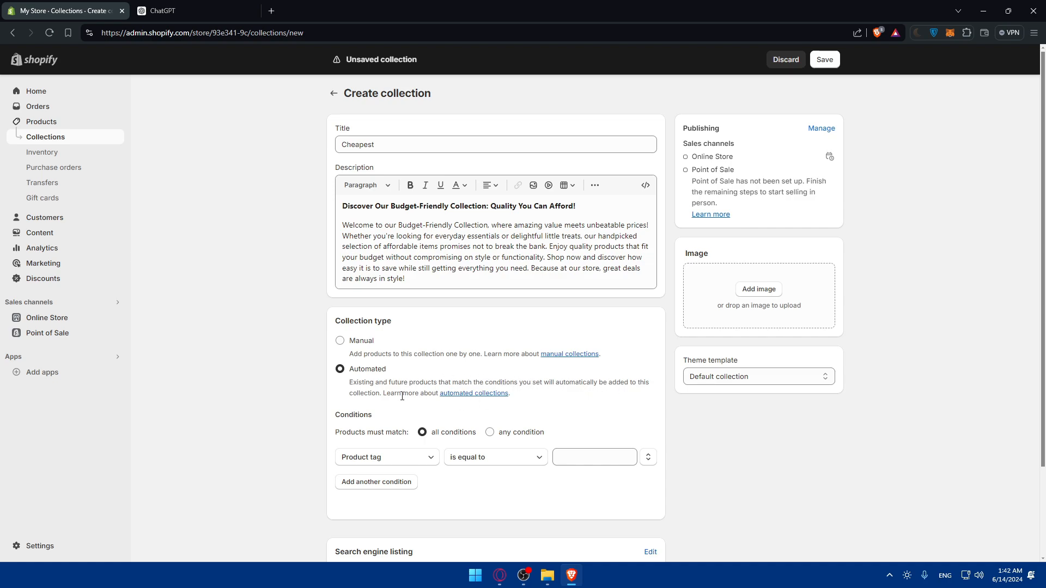
{"action": "left_click", "coordinate": [340, 342]}
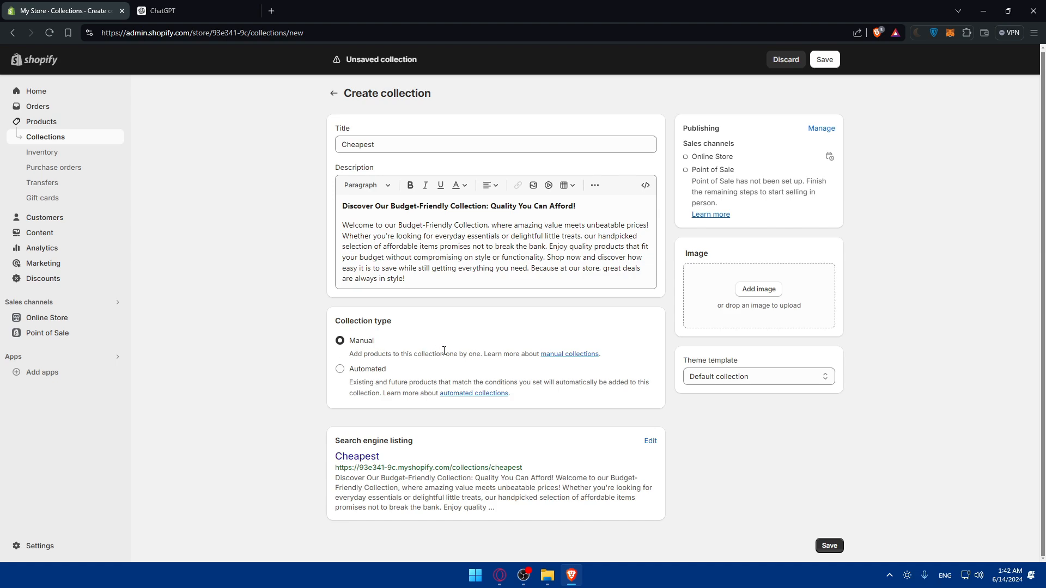
{"action": "left_click", "coordinate": [366, 371]}
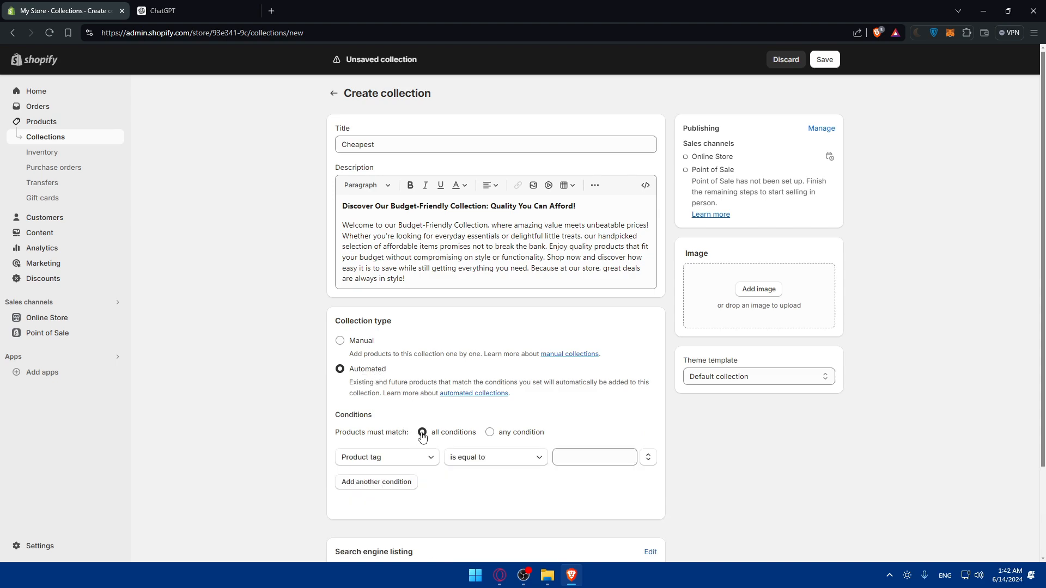
Step: Make products match all conditions
{"action": "double_click", "coordinate": [367, 416]}
{"action": "left_click_drag", "start_coordinate": [335, 431], "coordinate": [413, 439]}
{"action": "left_click", "coordinate": [498, 441]}
{"action": "left_click", "coordinate": [490, 433]}
{"action": "left_click", "coordinate": [422, 433]}
Step: Set the condition to Price is less than MAD 20
{"action": "left_click", "coordinate": [426, 462]}
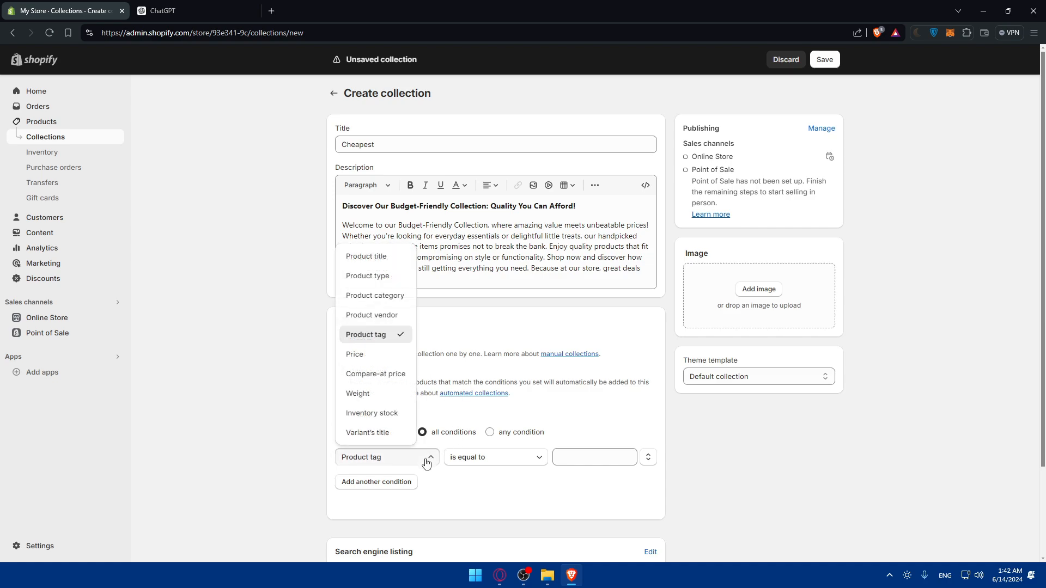
{"action": "left_click", "coordinate": [375, 355]}
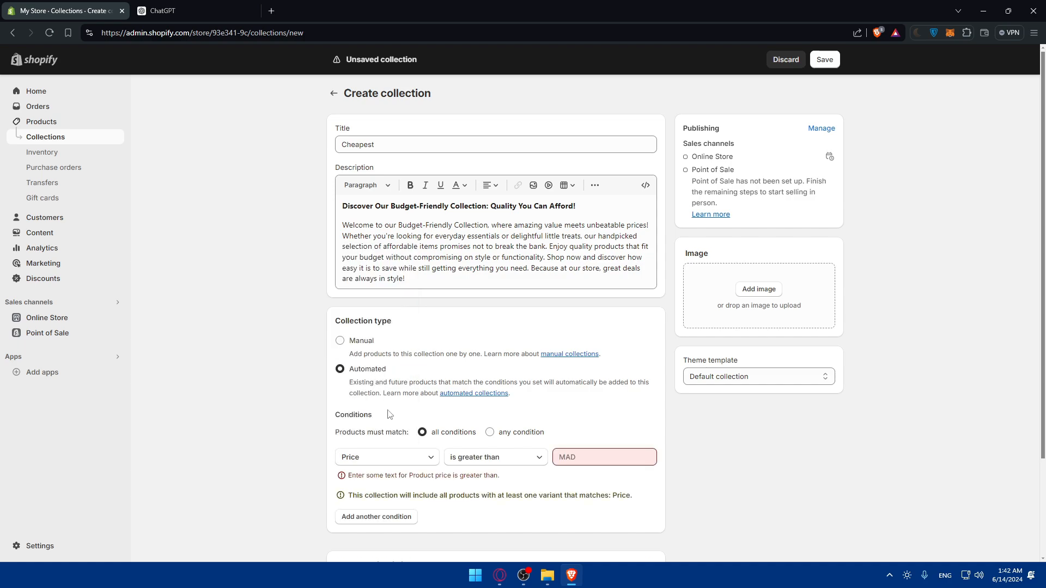
{"action": "left_click", "coordinate": [482, 461]}
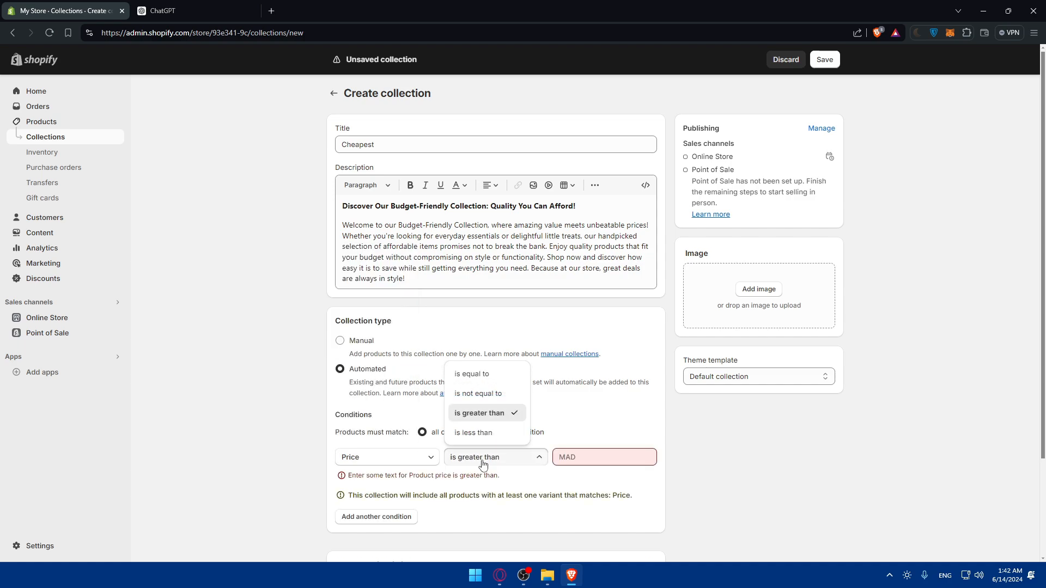
{"action": "left_click", "coordinate": [479, 433]}
{"action": "left_click", "coordinate": [580, 458]}
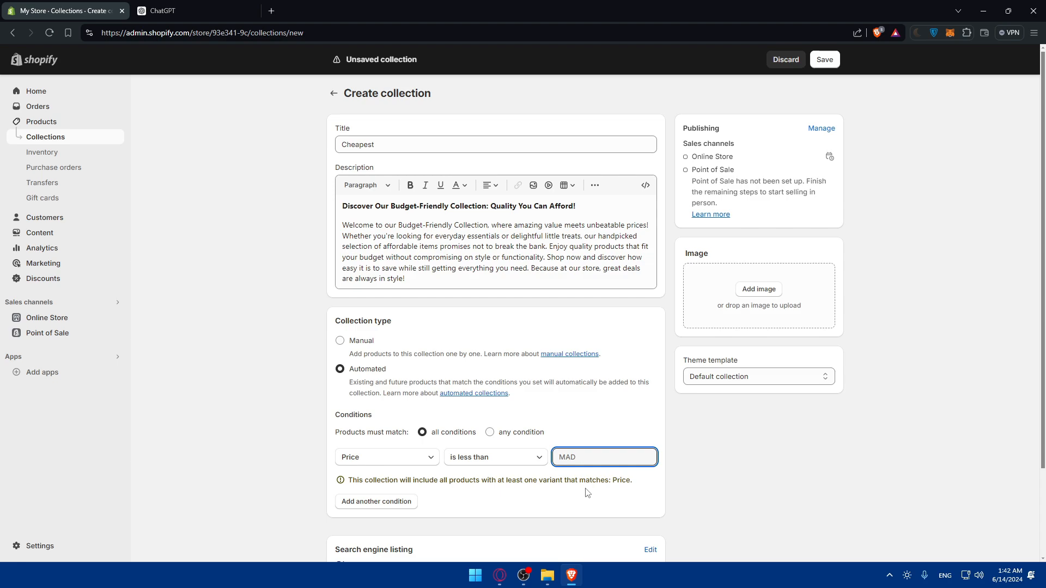
{"action": "left_click", "coordinate": [720, 481]}
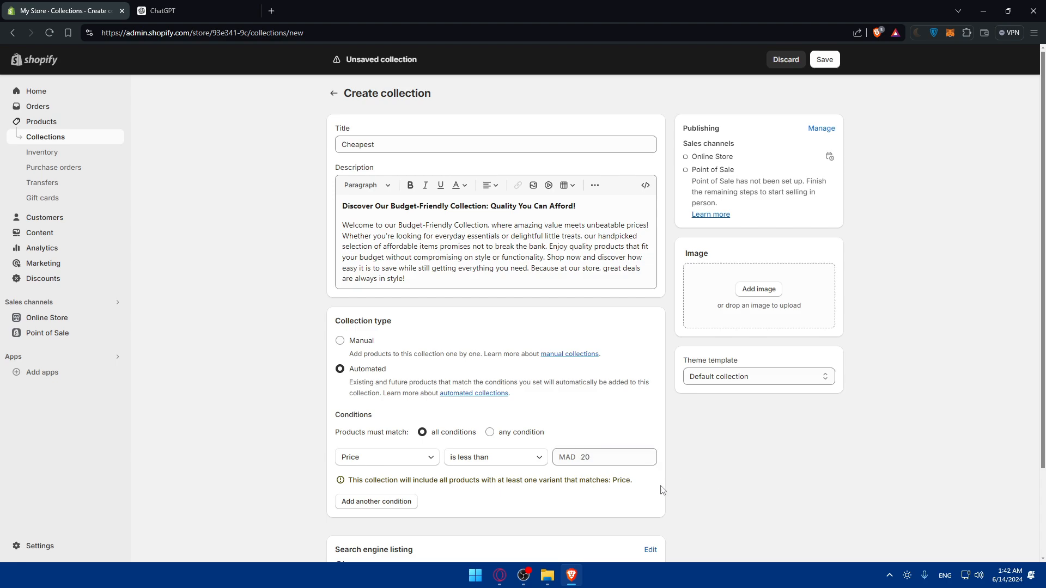
Step: Review the title and price condition, clearing stray text selections
{"action": "left_click_drag", "start_coordinate": [348, 480], "coordinate": [448, 489]}
{"action": "left_click_drag", "start_coordinate": [523, 483], "coordinate": [538, 484]}
{"action": "left_click", "coordinate": [567, 488]}
{"action": "left_click", "coordinate": [397, 146]}
{"action": "double_click", "coordinate": [397, 146]}
{"action": "left_click", "coordinate": [181, 188]}
{"action": "left_click", "coordinate": [583, 458]}
{"action": "double_click", "coordinate": [581, 458]}
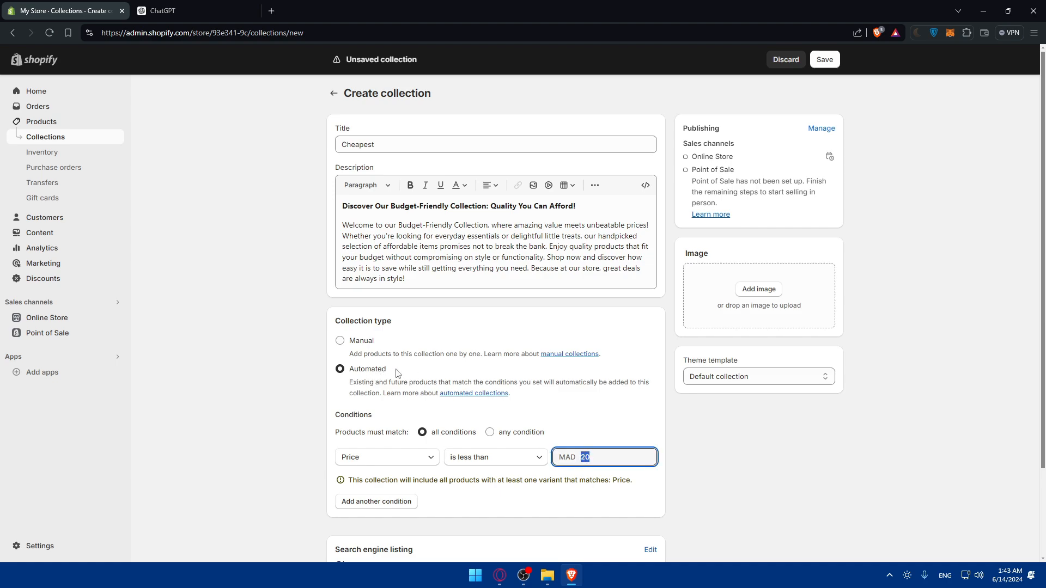
{"action": "left_click_drag", "start_coordinate": [431, 144], "coordinate": [285, 142]}
{"action": "left_click", "coordinate": [259, 159]}
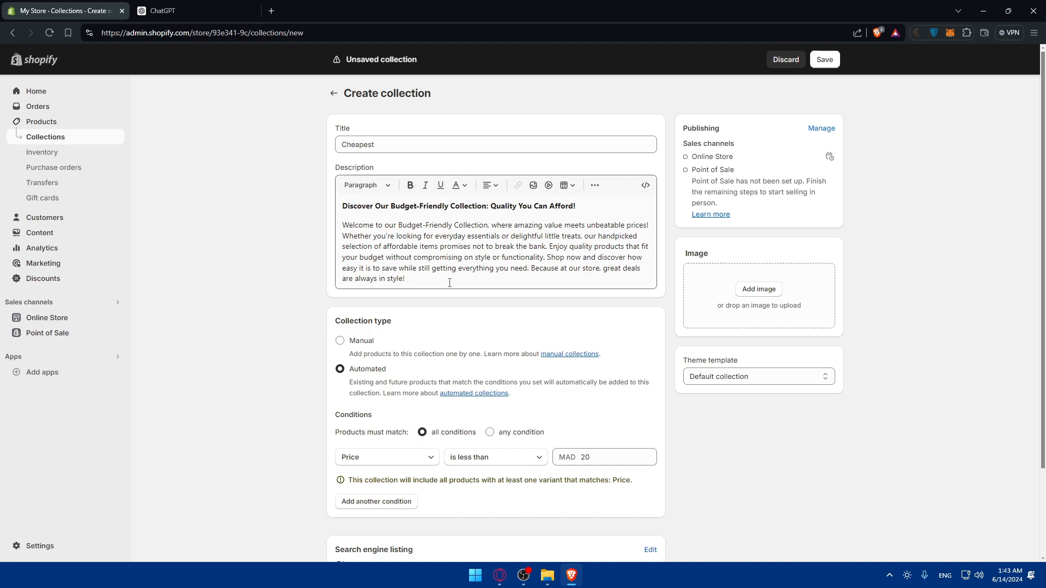
Step: Add the Death Star wallpaper as the Cheapest collection image
{"action": "left_click_drag", "start_coordinate": [451, 283], "coordinate": [251, 233]}
{"action": "scroll", "coordinate": [339, 265], "scroll_direction": "down", "scroll_amount": 2}
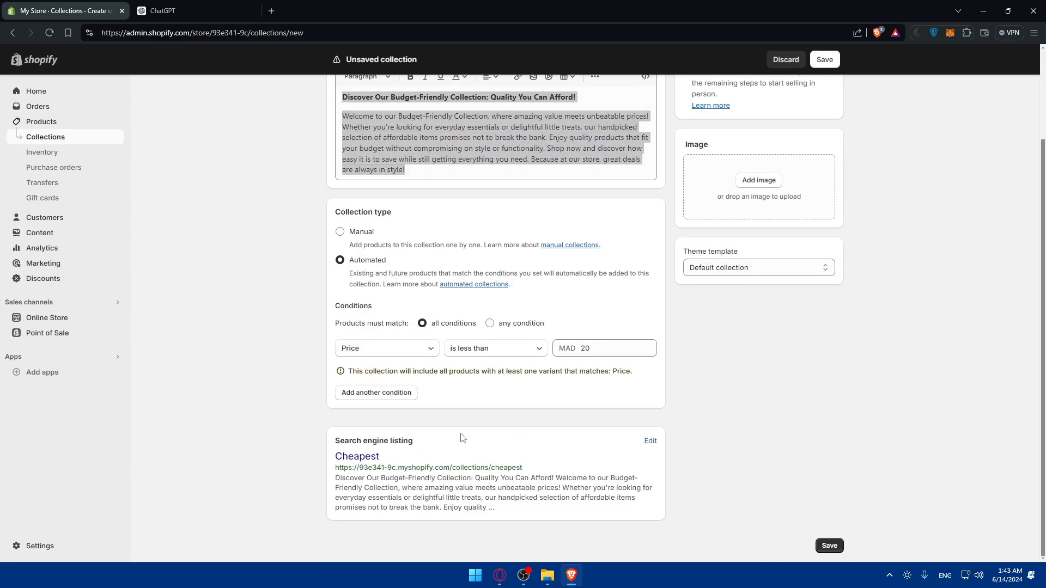
{"action": "left_click_drag", "start_coordinate": [393, 462], "coordinate": [314, 456]}
{"action": "left_click", "coordinate": [397, 439]}
{"action": "scroll", "coordinate": [613, 306], "scroll_direction": "up", "scroll_amount": 2}
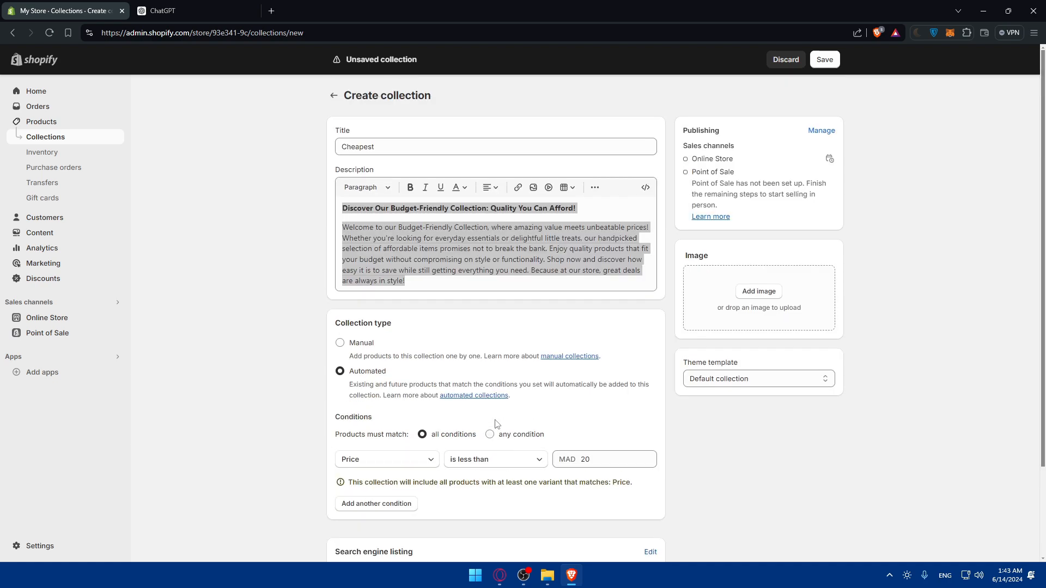
{"action": "left_click", "coordinate": [763, 293]}
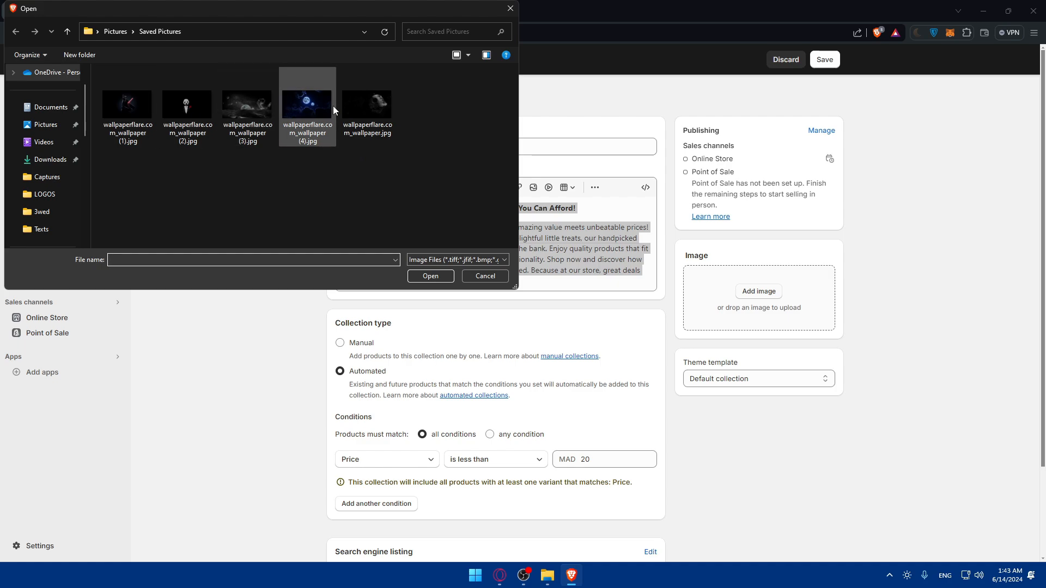
{"action": "double_click", "coordinate": [367, 104]}
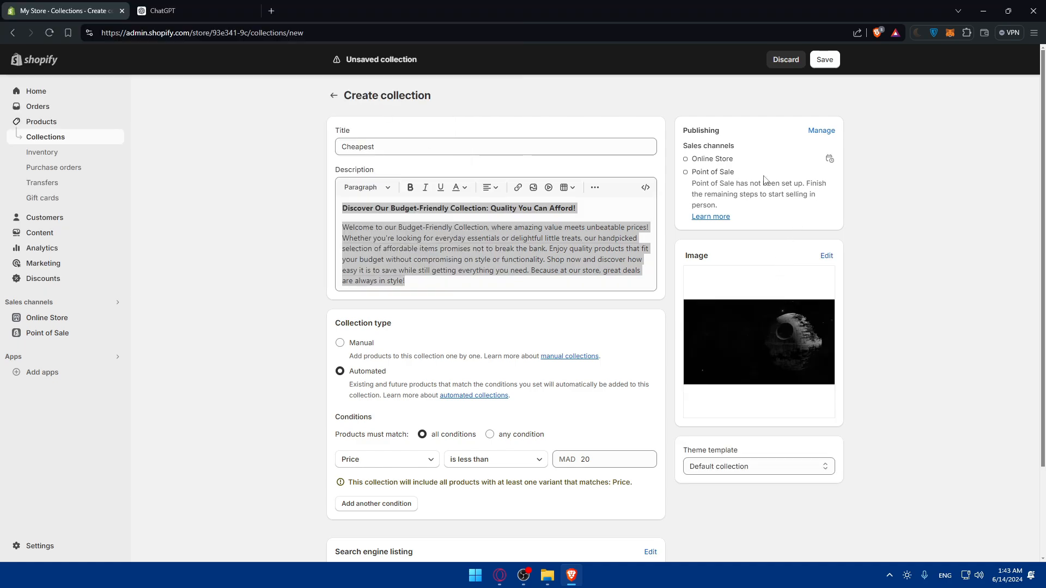
Step: Keep the Default collection template and save the collection
{"action": "scroll", "coordinate": [805, 152], "scroll_direction": "down", "scroll_amount": 2}
{"action": "left_click", "coordinate": [751, 355]}
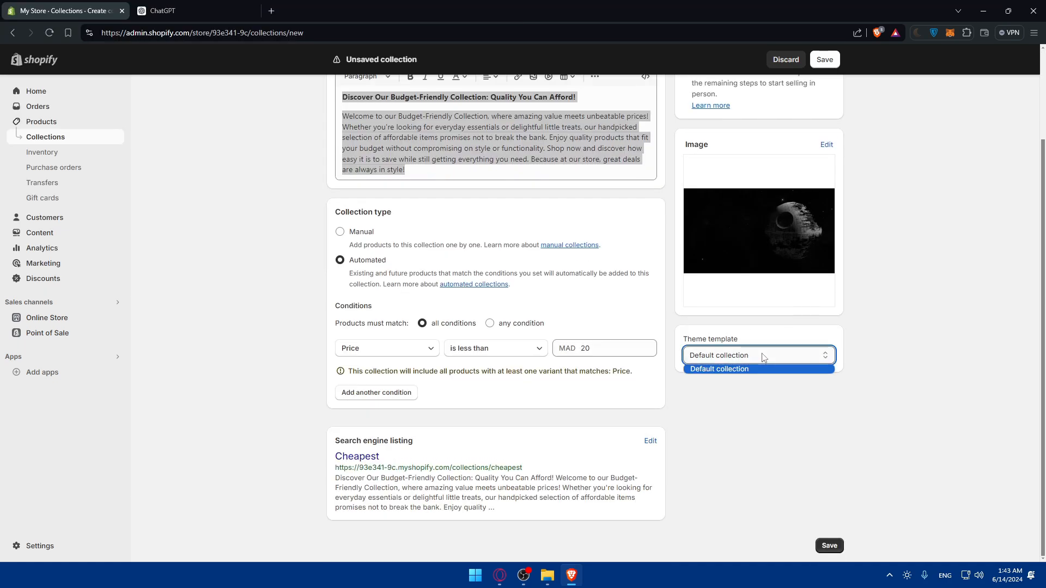
{"action": "left_click", "coordinate": [763, 368]}
{"action": "left_click", "coordinate": [829, 546]}
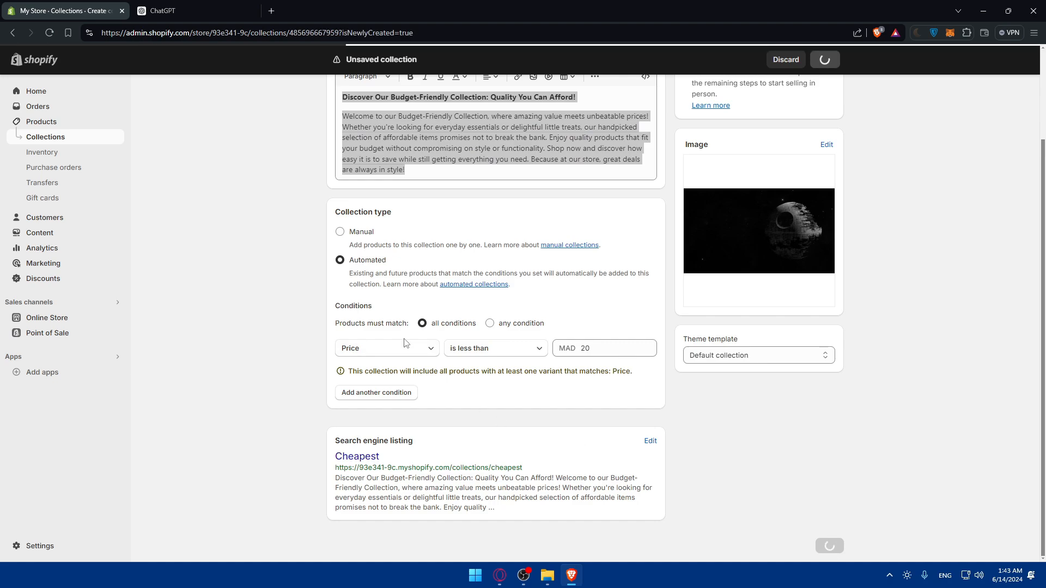
Step: View the Cheapest collection on the storefront, showing Example T-Shirt at Dh 19.99 MAD
{"action": "left_click", "coordinate": [64, 139]}
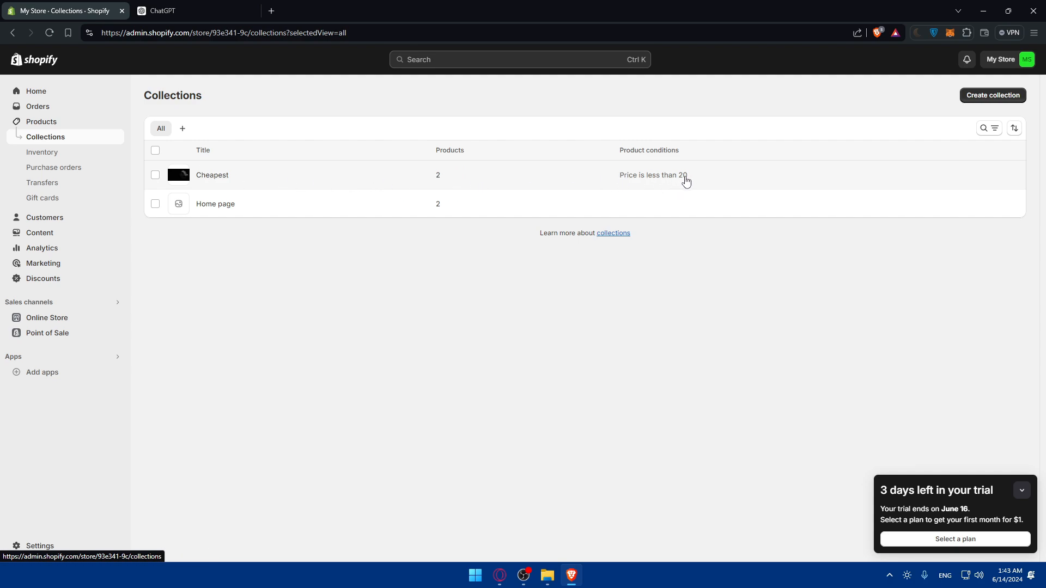
{"action": "left_click", "coordinate": [212, 175]}
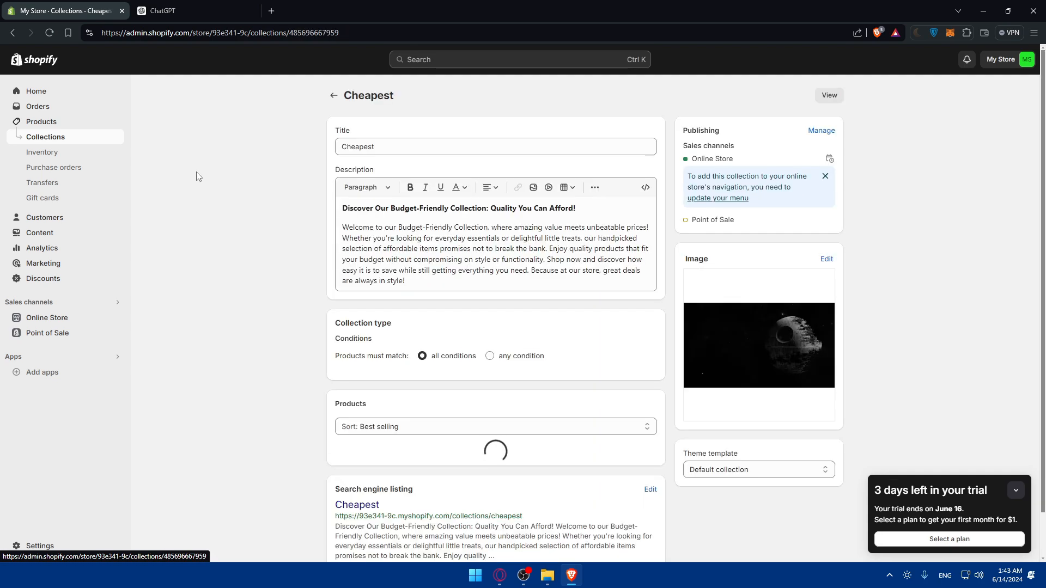
{"action": "left_click", "coordinate": [829, 94]}
{"action": "scroll", "coordinate": [519, 256], "scroll_direction": "down", "scroll_amount": 2}
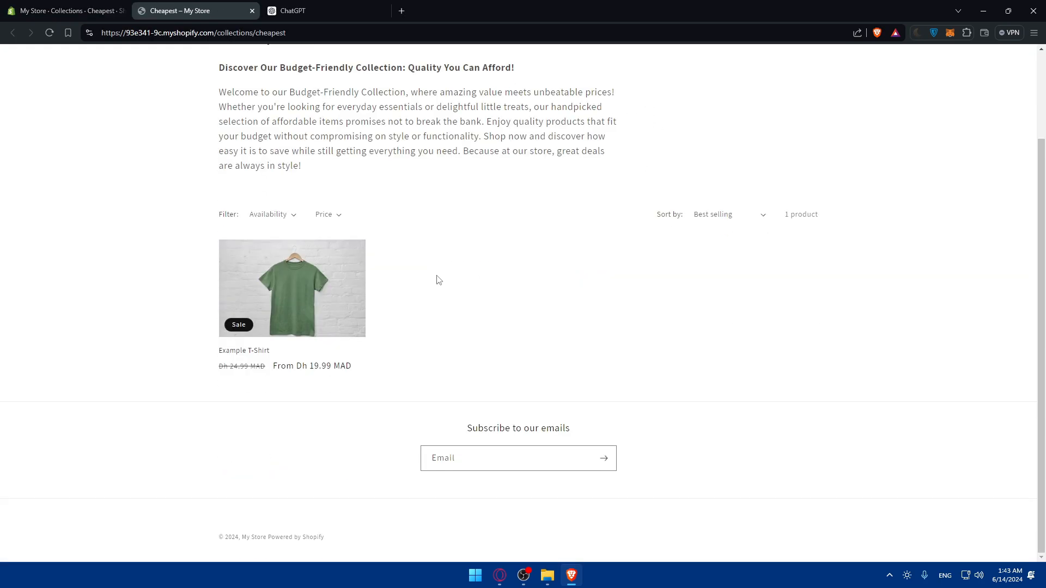
{"action": "scroll", "coordinate": [436, 280], "scroll_direction": "up", "scroll_amount": 2}
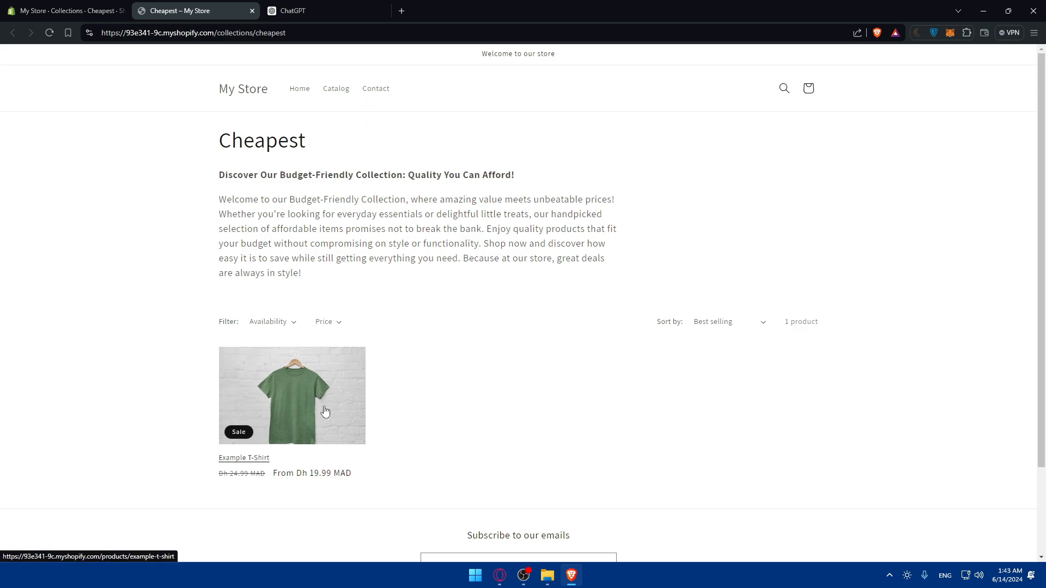
{"action": "left_click_drag", "start_coordinate": [343, 278], "coordinate": [196, 166]}
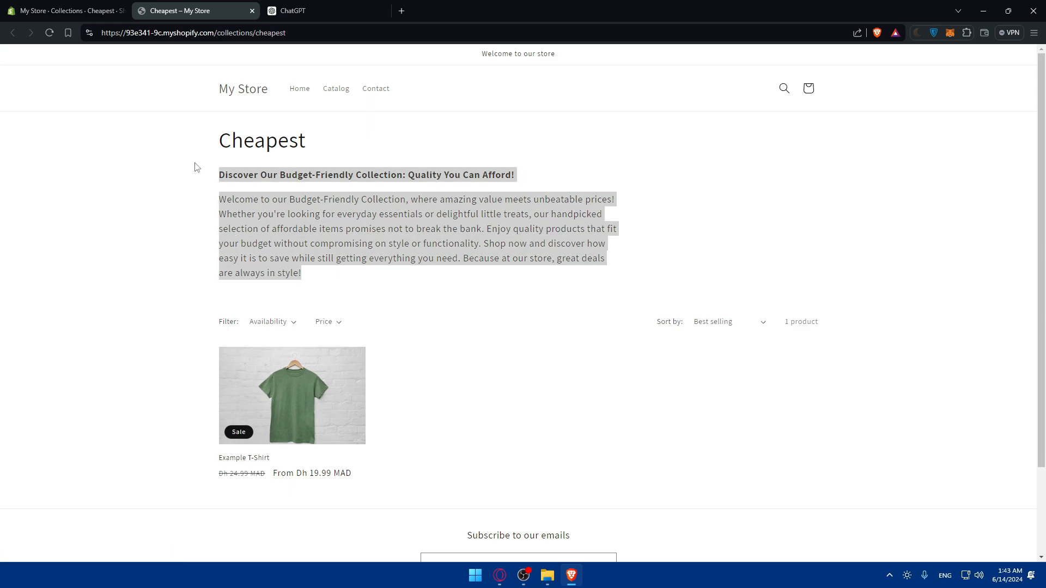
{"action": "left_click", "coordinate": [196, 168]}
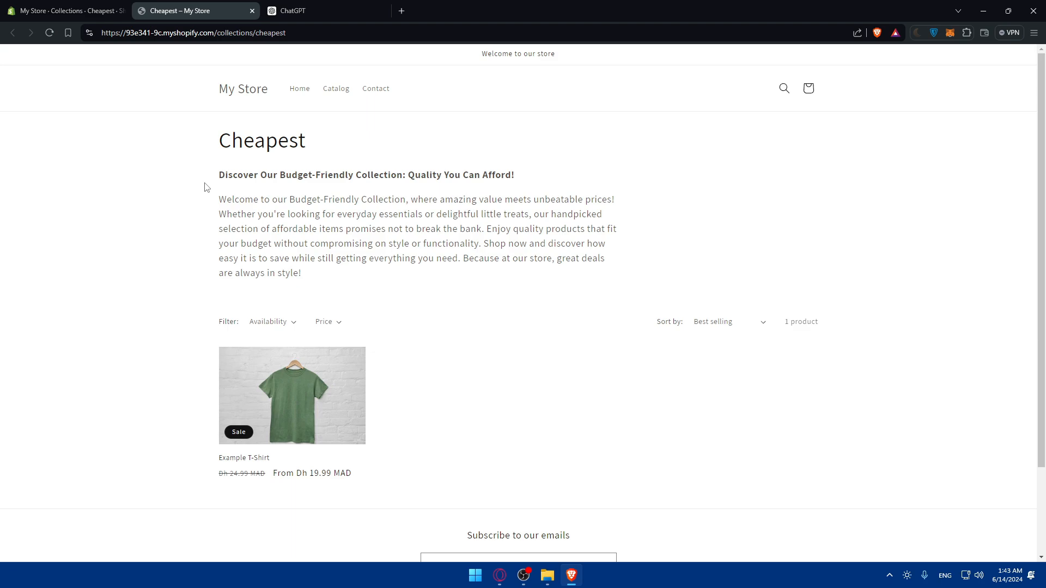